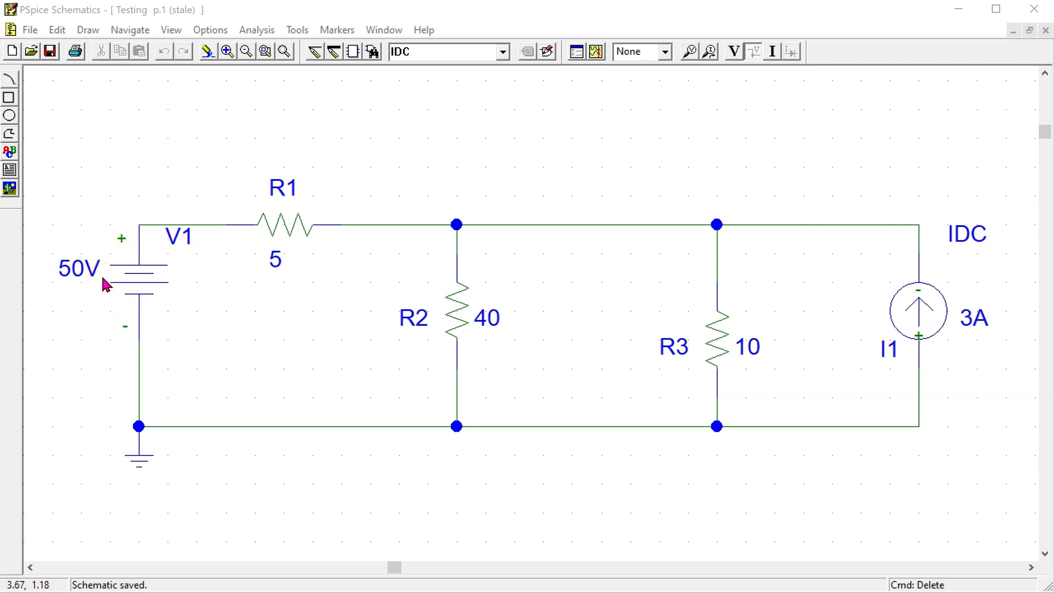
Step: Enable the DC Sweep analysis in the schematic's analysis setup alongside Bias Point Detail
{"action": "left_click", "coordinate": [458, 225]}
{"action": "left_click", "coordinate": [255, 33]}
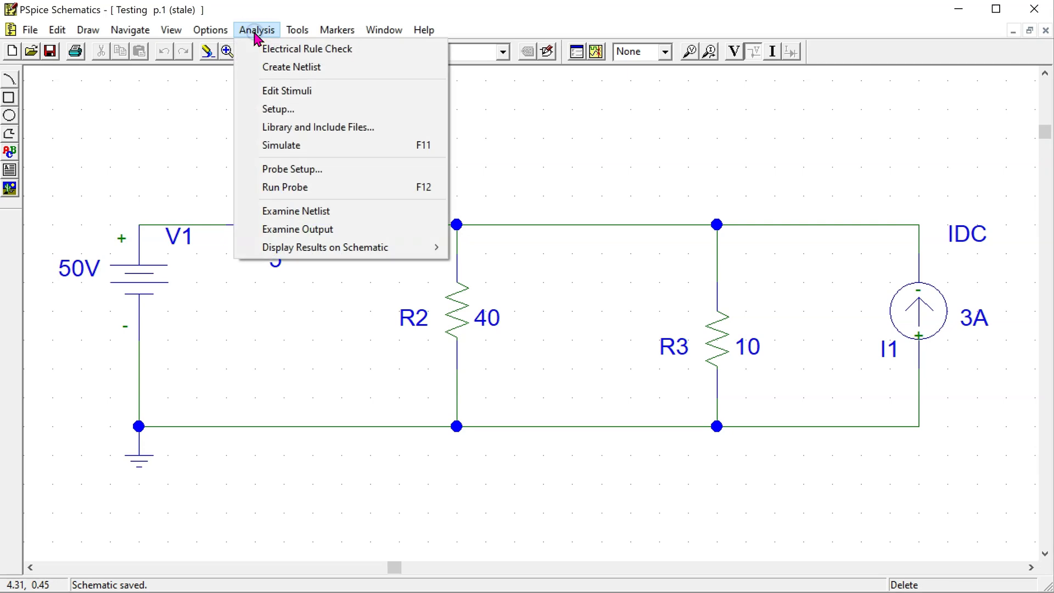
{"action": "left_click", "coordinate": [286, 108]}
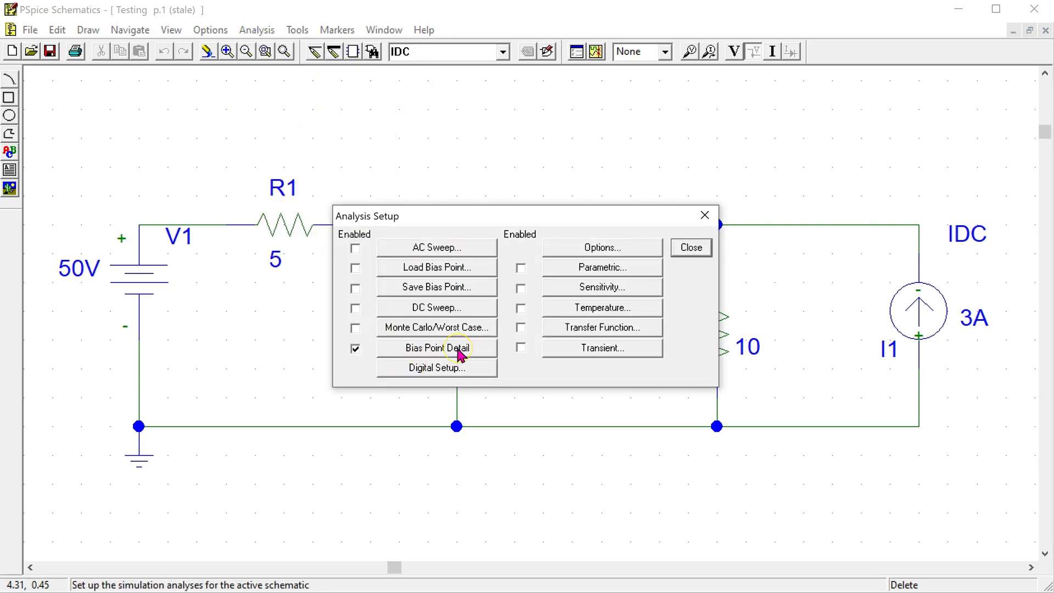
{"action": "left_click", "coordinate": [358, 352]}
{"action": "left_click", "coordinate": [422, 345]}
{"action": "left_click", "coordinate": [356, 308]}
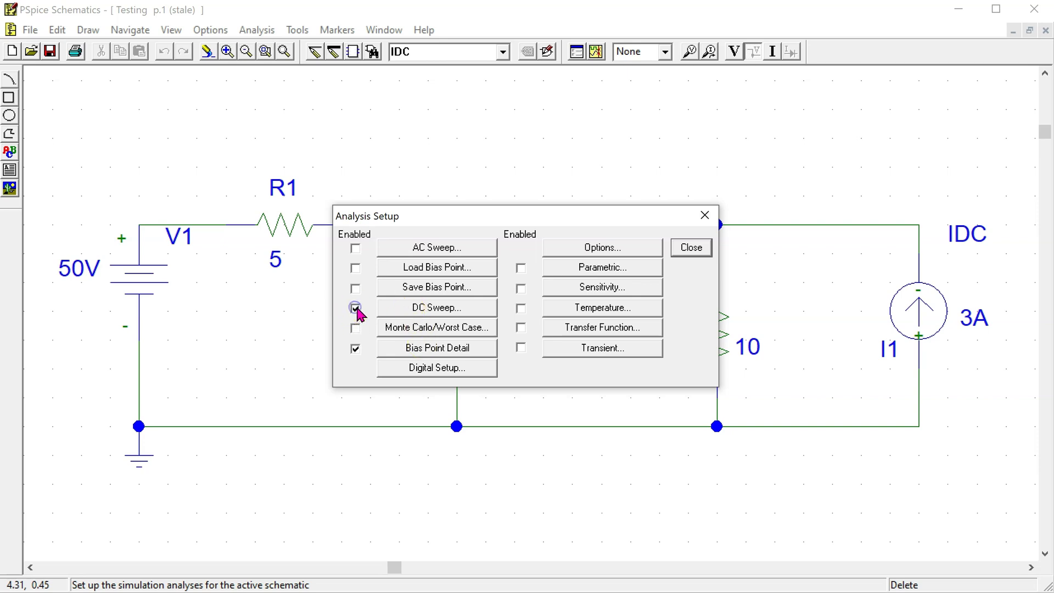
Step: Configure a linear DC sweep of voltage source V1 with a start value of -10
{"action": "left_click", "coordinate": [435, 308]}
{"action": "left_click", "coordinate": [557, 176]}
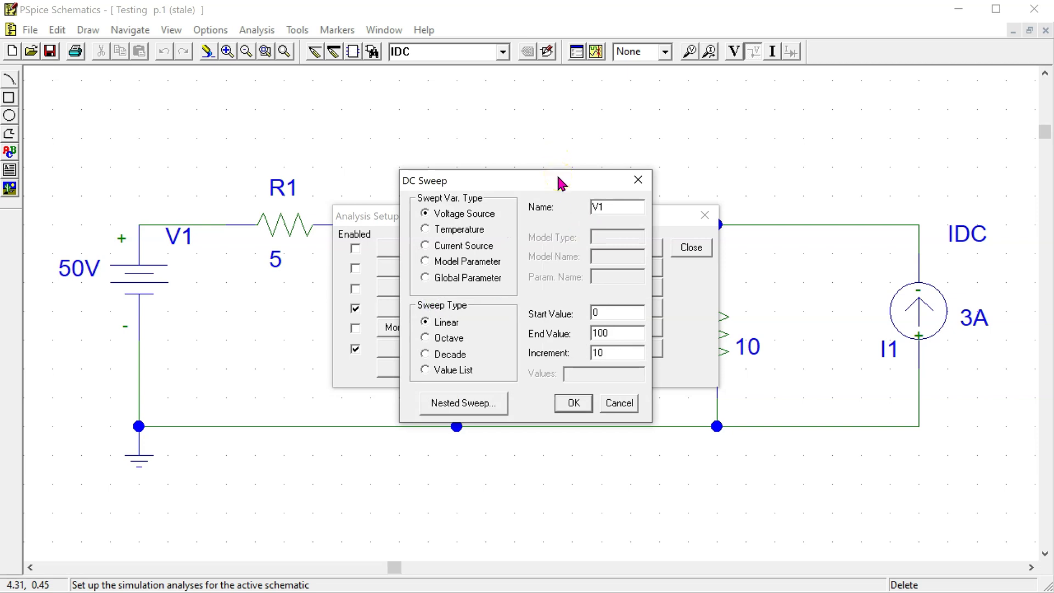
{"action": "left_click", "coordinate": [531, 126]}
{"action": "left_click", "coordinate": [158, 266]}
{"action": "left_click", "coordinate": [428, 214]}
{"action": "left_click", "coordinate": [615, 204]}
{"action": "double_click", "coordinate": [608, 309]}
{"action": "type", "text": "-10"}
Step: Set the V1 sweep's end value to 60 with an increment of 10, accept the analysis setup and save the schematic
{"action": "left_click", "coordinate": [618, 333]}
{"action": "key", "text": "BackSpace"}
{"action": "key", "text": "BackSpace"}
{"action": "key", "text": "BackSpace"}
{"action": "type", "text": "60"}
{"action": "left_click", "coordinate": [621, 351]}
{"action": "left_click", "coordinate": [573, 402]}
{"action": "left_click", "coordinate": [692, 250]}
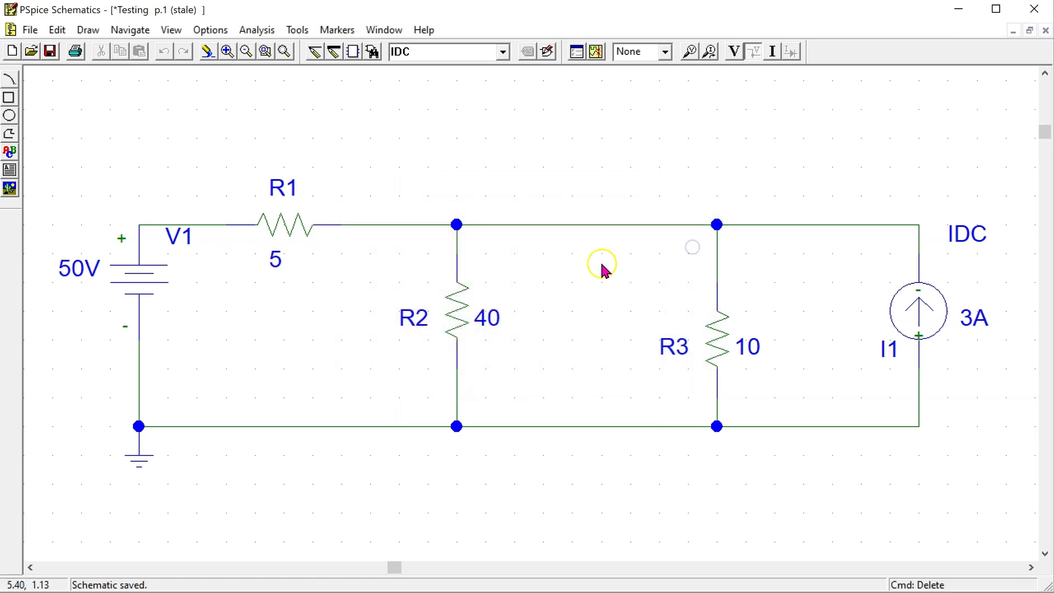
{"action": "left_click", "coordinate": [49, 53]}
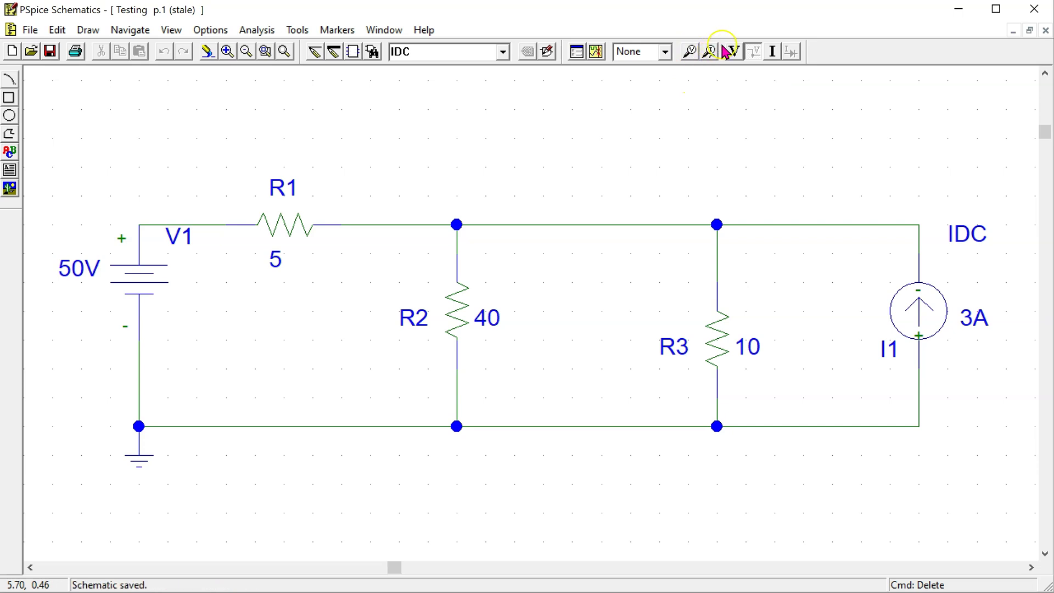
Step: Place a voltage marker on the node joining R1 and R2, and save the schematic
{"action": "left_click", "coordinate": [689, 52]}
{"action": "left_click", "coordinate": [479, 233]}
{"action": "right_click", "coordinate": [599, 171]}
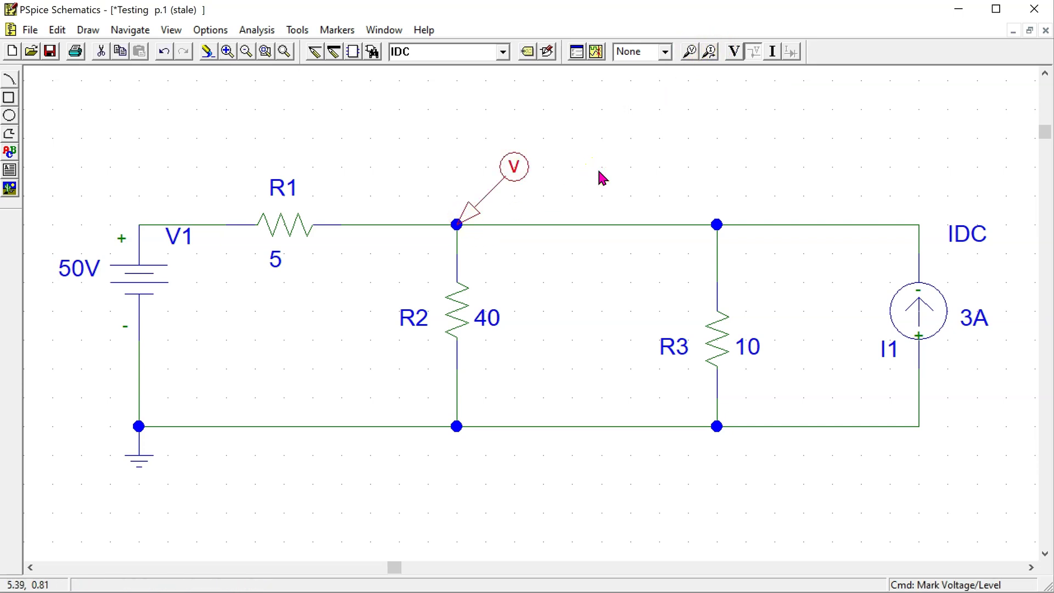
{"action": "left_click", "coordinate": [50, 52]}
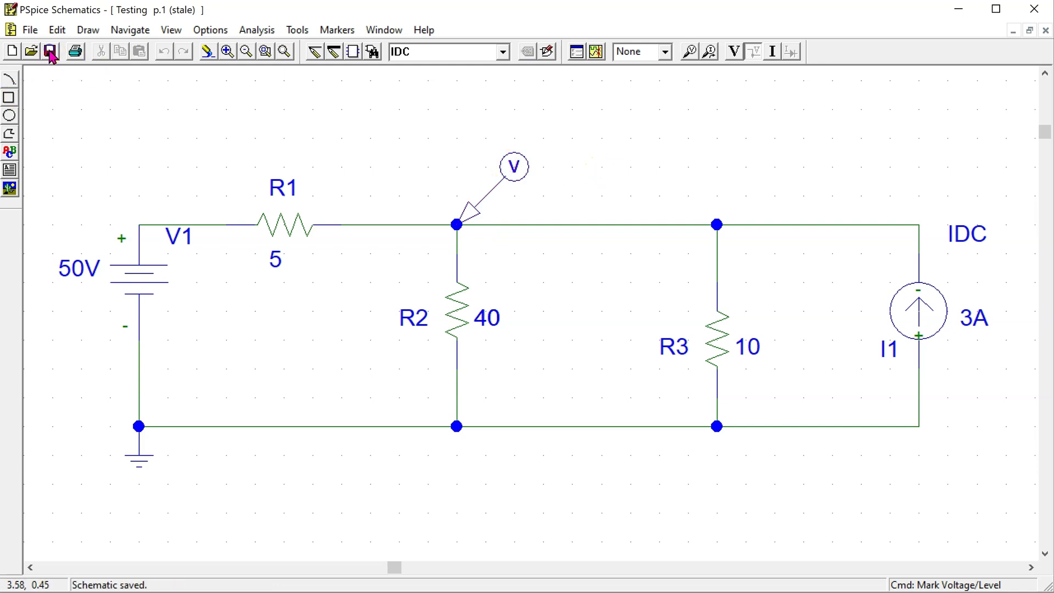
Step: Simulate the V1 sweep and trace the node voltage curve with the cursor to about 19.4 V, then return to the schematic
{"action": "left_click", "coordinate": [596, 52]}
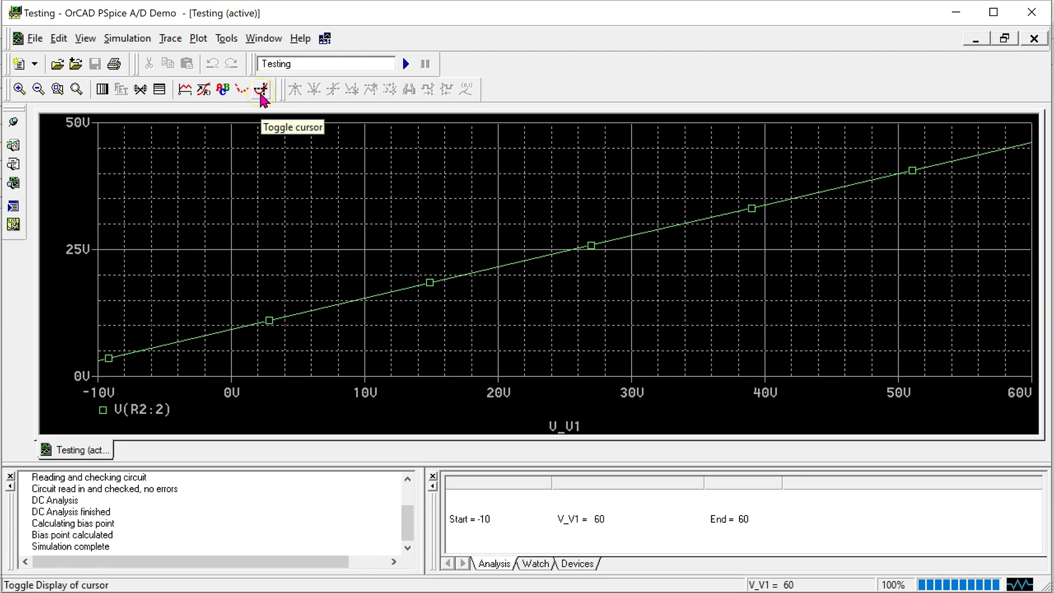
{"action": "left_click", "coordinate": [261, 92]}
{"action": "mouse_move", "coordinate": [153, 240]}
{"action": "left_mouse_down"}
{"action": "mouse_move", "coordinate": [270, 253]}
{"action": "mouse_move", "coordinate": [286, 242]}
{"action": "mouse_move", "coordinate": [668, 209]}
{"action": "mouse_move", "coordinate": [317, 228]}
{"action": "mouse_move", "coordinate": [490, 208]}
{"action": "left_mouse_up"}
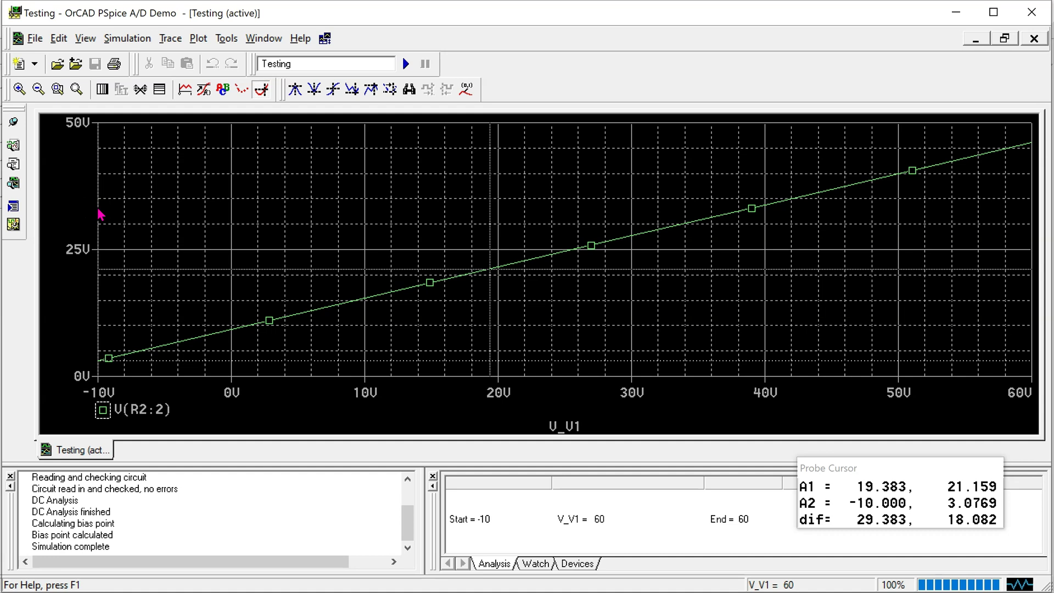
{"action": "mouse_move", "coordinate": [101, 214]}
{"action": "left_mouse_down"}
{"action": "mouse_move", "coordinate": [274, 204]}
{"action": "mouse_move", "coordinate": [207, 202]}
{"action": "mouse_move", "coordinate": [306, 191]}
{"action": "mouse_move", "coordinate": [89, 196]}
{"action": "left_mouse_up"}
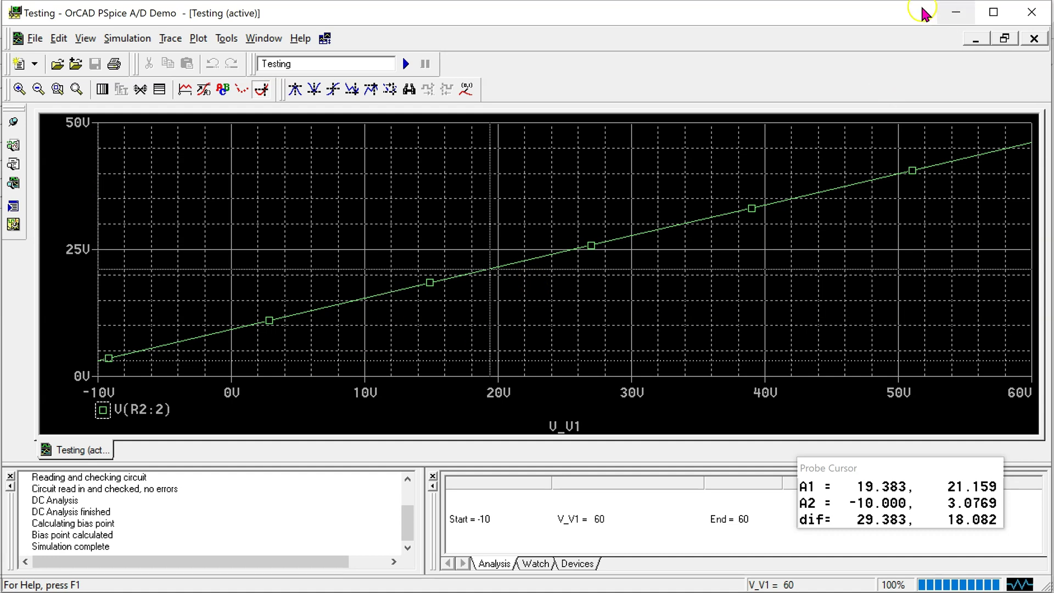
{"action": "left_click", "coordinate": [955, 13]}
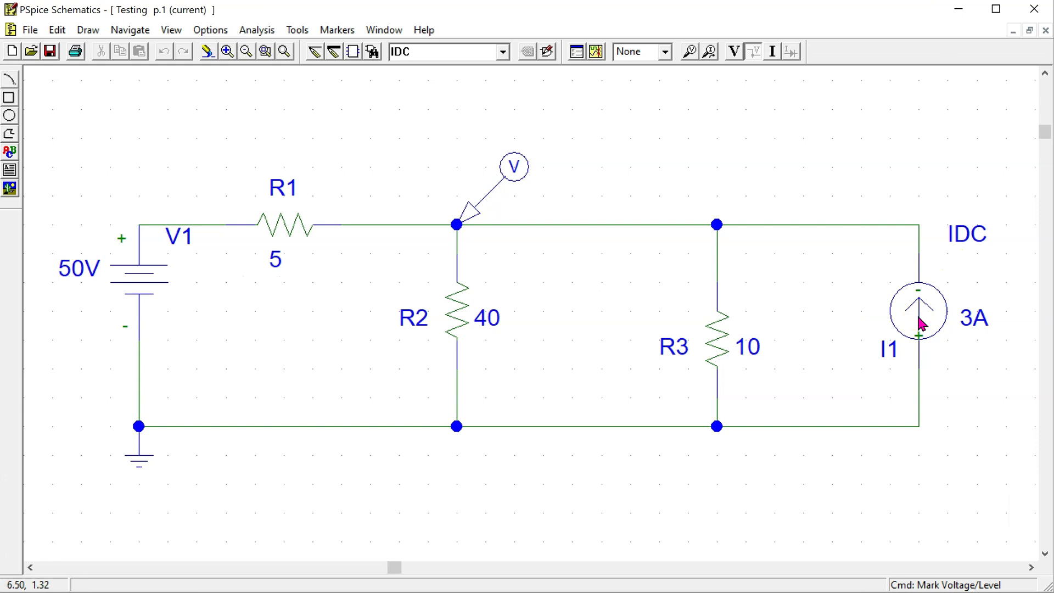
Step: Change the DC sweep's swept variable to current source I1
{"action": "left_click", "coordinate": [243, 34]}
{"action": "left_click", "coordinate": [288, 109]}
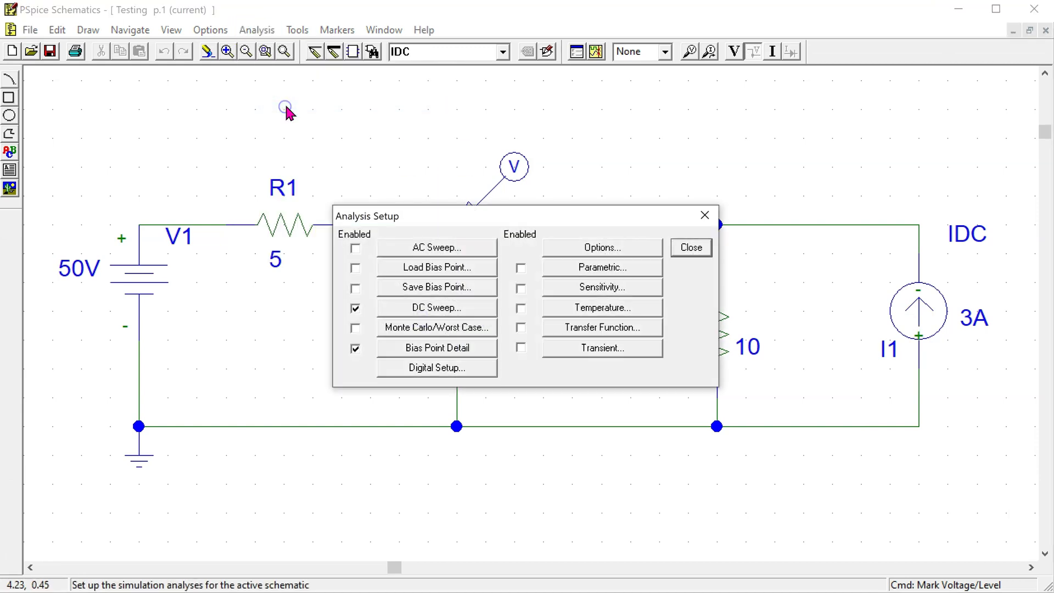
{"action": "left_click", "coordinate": [436, 308]}
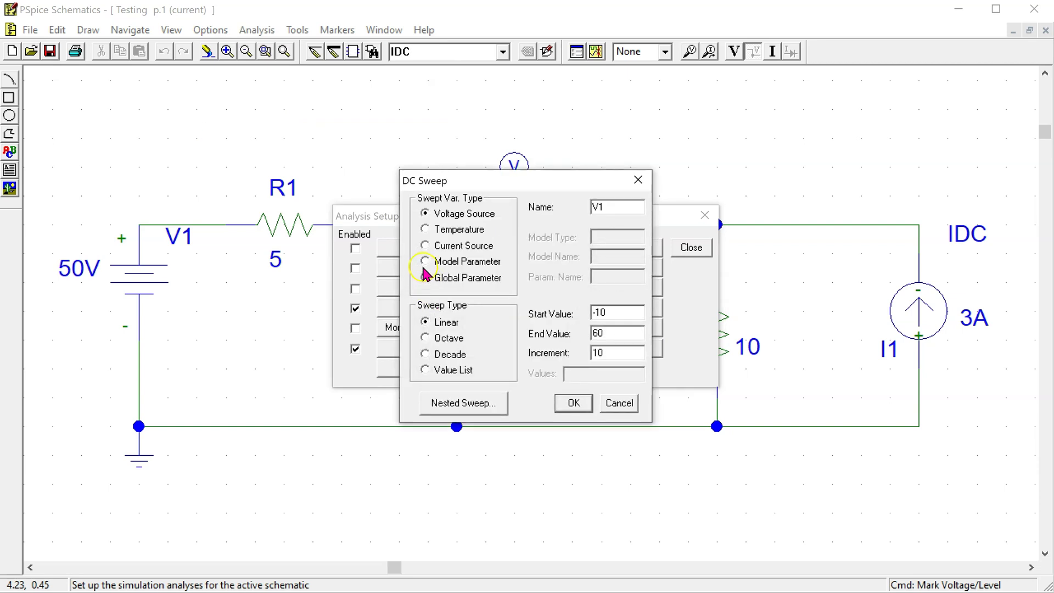
{"action": "left_click", "coordinate": [425, 247]}
{"action": "left_click_drag", "start_coordinate": [611, 207], "coordinate": [569, 204]}
{"action": "type", "text": "I"}
Step: Set the I1 sweep to run from 0 to 10 in increments of 1, and save the schematic
{"action": "left_click_drag", "start_coordinate": [614, 312], "coordinate": [568, 316]}
{"action": "type", "text": "0"}
{"action": "double_click", "coordinate": [608, 334]}
{"action": "left_click", "coordinate": [609, 333]}
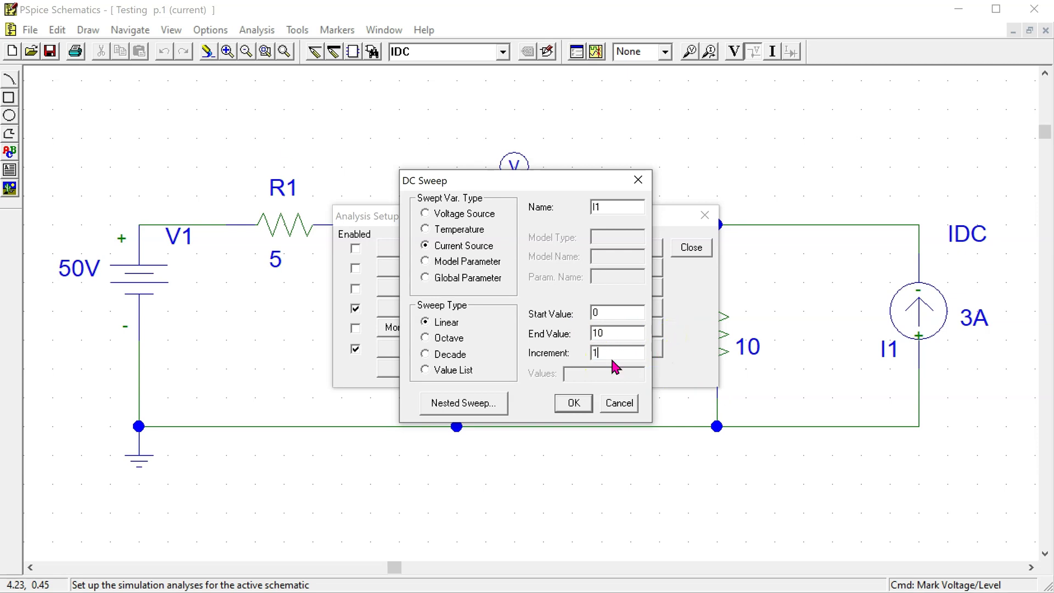
{"action": "left_click", "coordinate": [573, 402]}
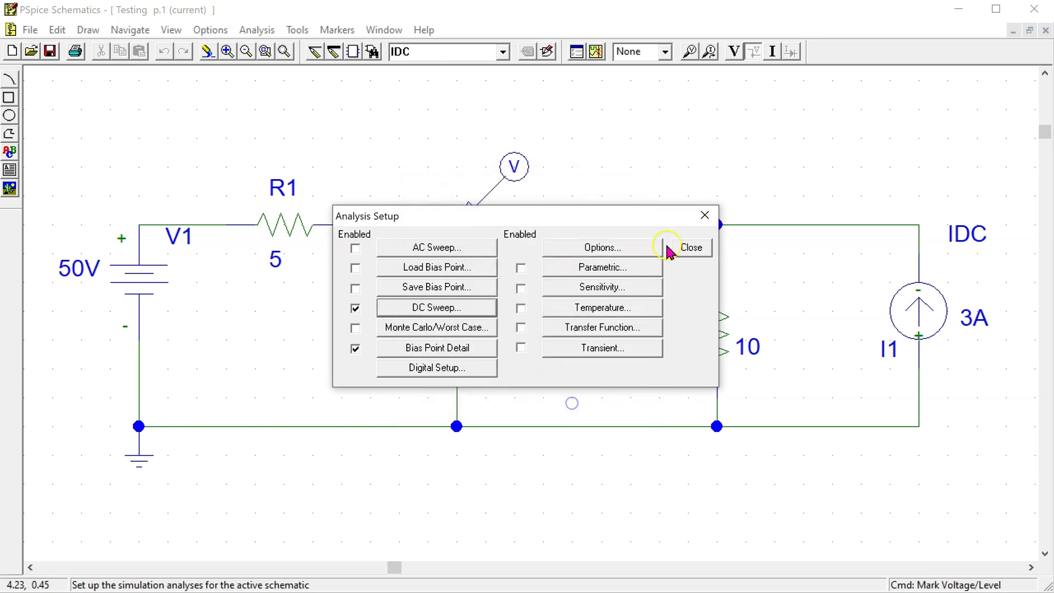
{"action": "left_click", "coordinate": [690, 248]}
{"action": "left_click", "coordinate": [50, 51]}
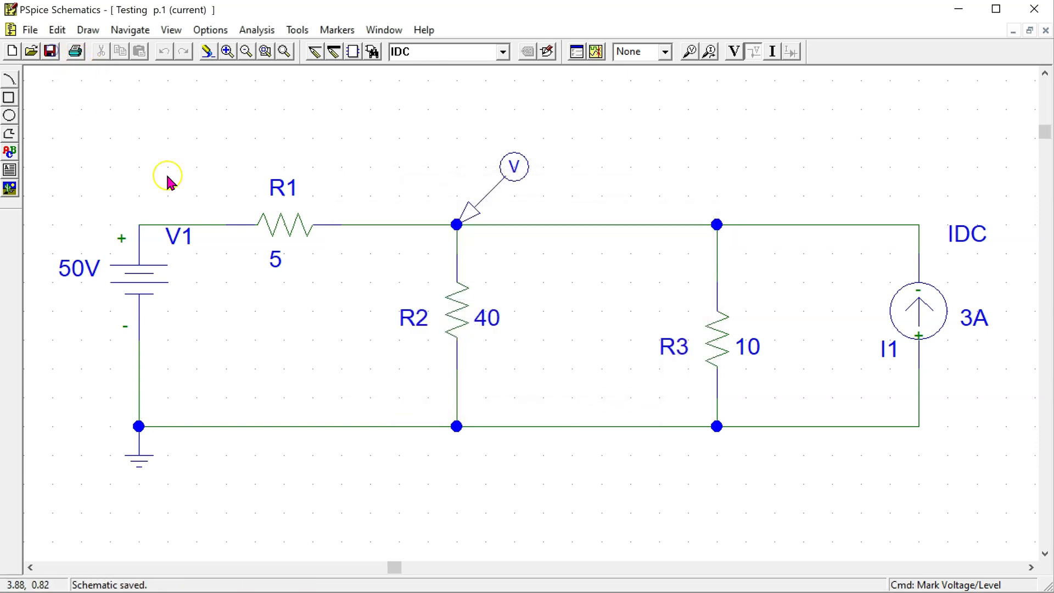
Step: Simulate the I1 sweep and move the cursor along the voltage curve to about 4.6 A, ending back on the schematic
{"action": "left_click", "coordinate": [595, 56]}
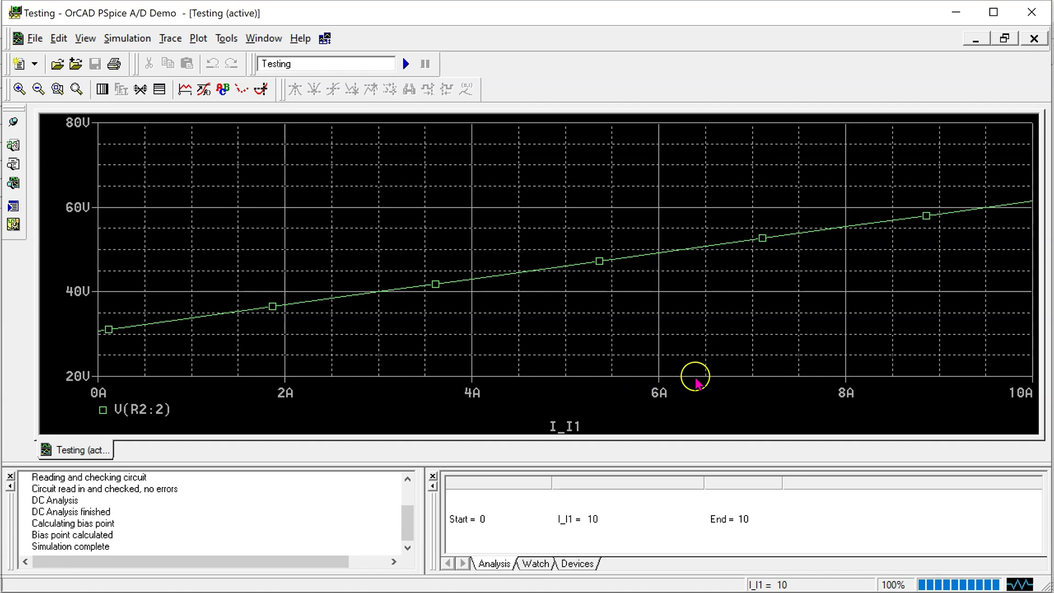
{"action": "left_click", "coordinate": [263, 90]}
{"action": "mouse_move", "coordinate": [292, 179]}
{"action": "left_mouse_down"}
{"action": "mouse_move", "coordinate": [372, 197]}
{"action": "mouse_move", "coordinate": [706, 169]}
{"action": "mouse_move", "coordinate": [532, 183]}
{"action": "left_mouse_up"}
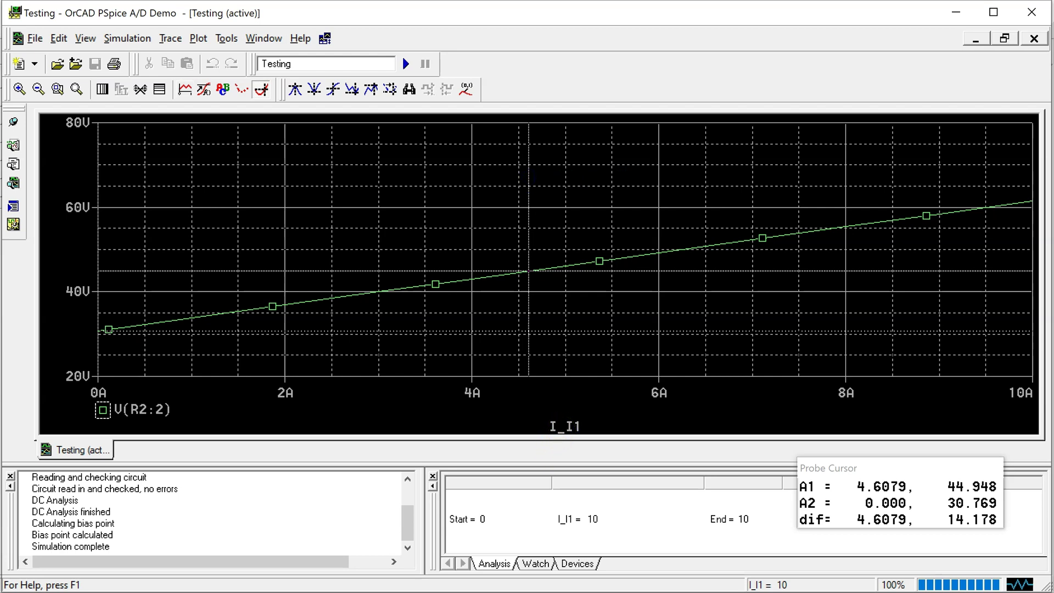
{"action": "key", "text": "alt+Tab"}
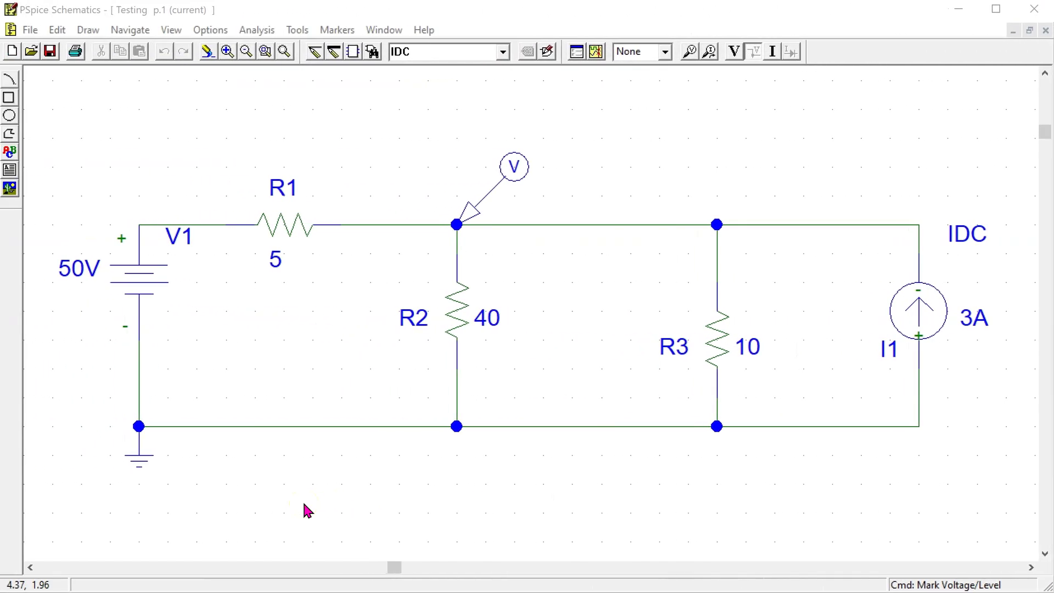
Step: Delete the voltage marker from the node between R1 and R2
{"action": "left_click", "coordinate": [474, 212]}
{"action": "left_click", "coordinate": [476, 213]}
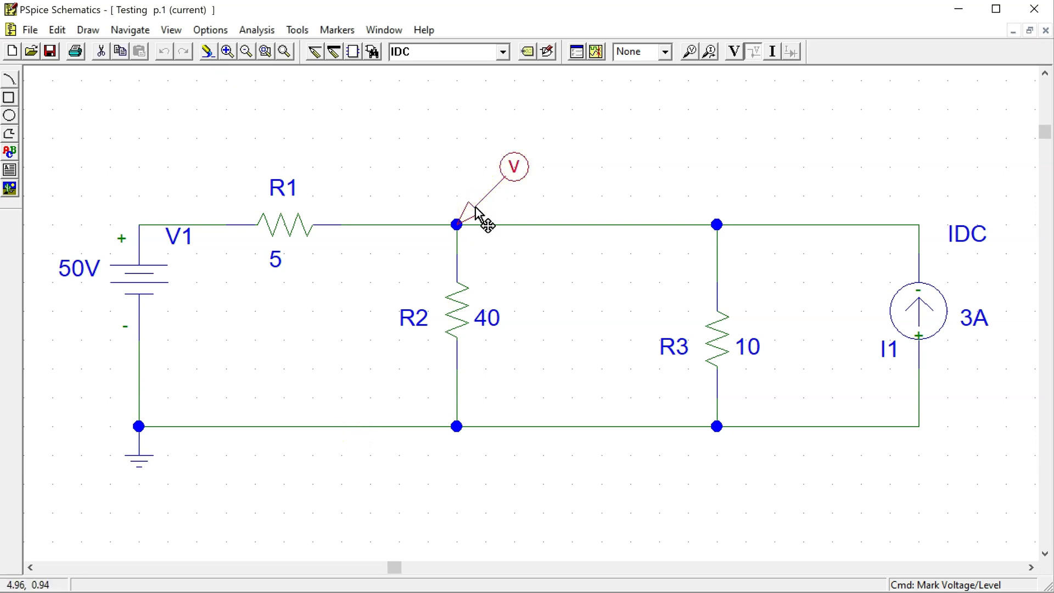
{"action": "key", "text": "Delete"}
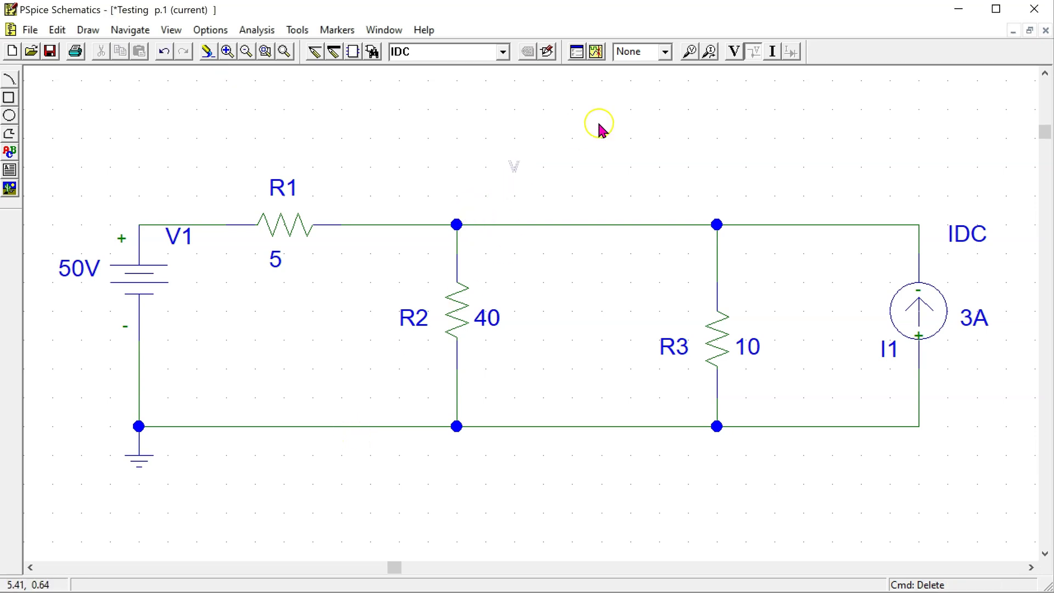
Step: Place a current marker on R1's pin facing V1 and simulate to plot the current through R1 against I1
{"action": "left_click", "coordinate": [707, 54]}
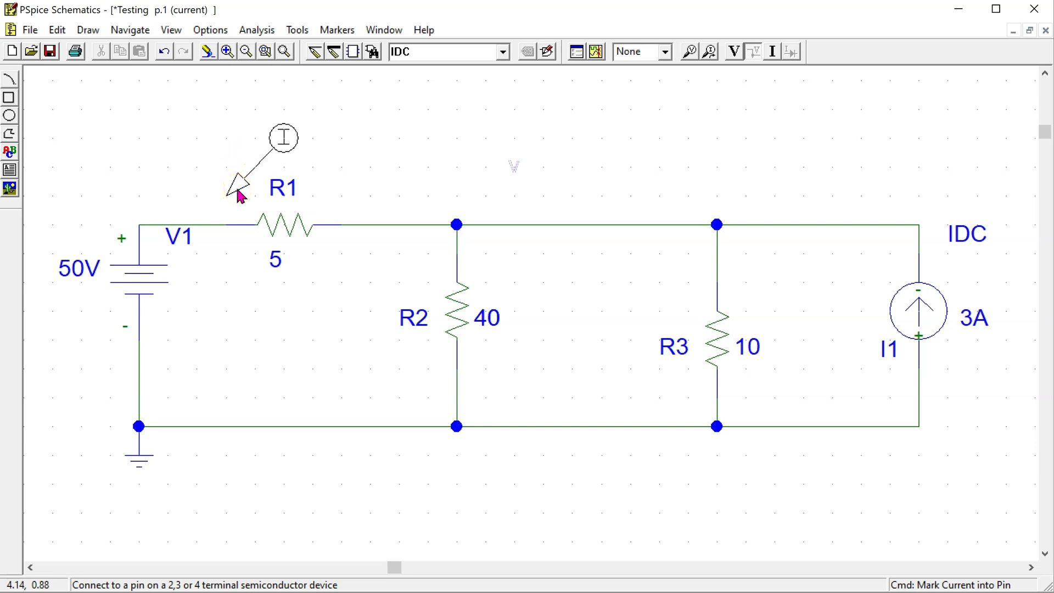
{"action": "left_click", "coordinate": [229, 216]}
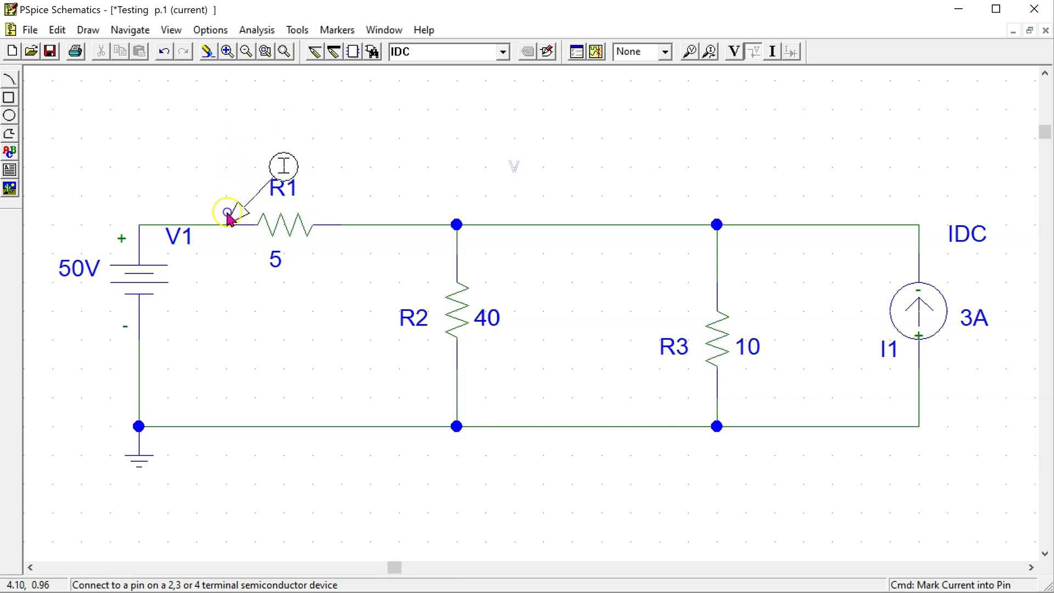
{"action": "right_click", "coordinate": [406, 159]}
{"action": "left_click", "coordinate": [411, 165]}
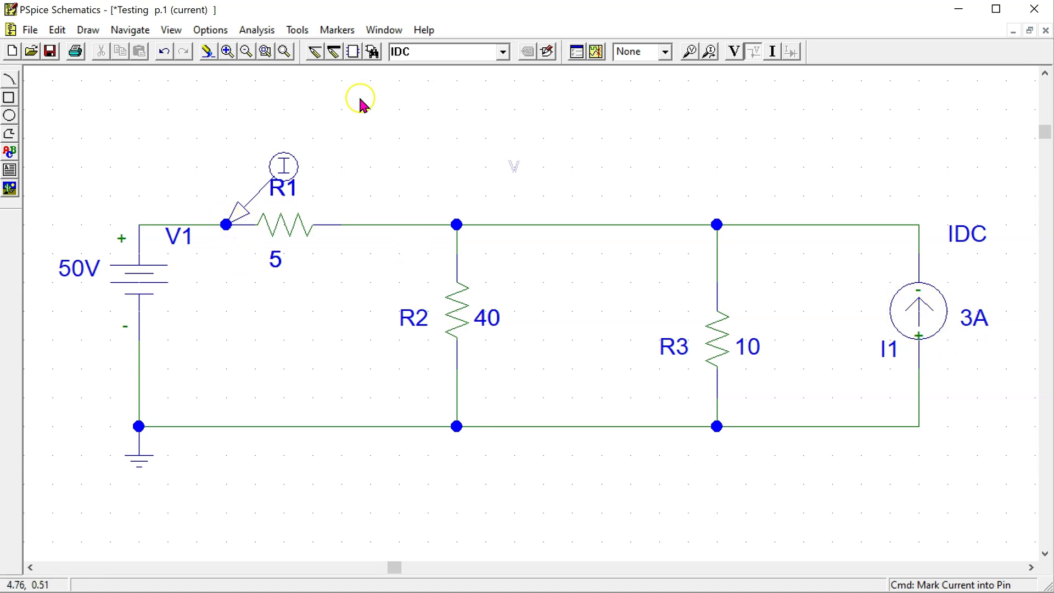
{"action": "left_click", "coordinate": [595, 51]}
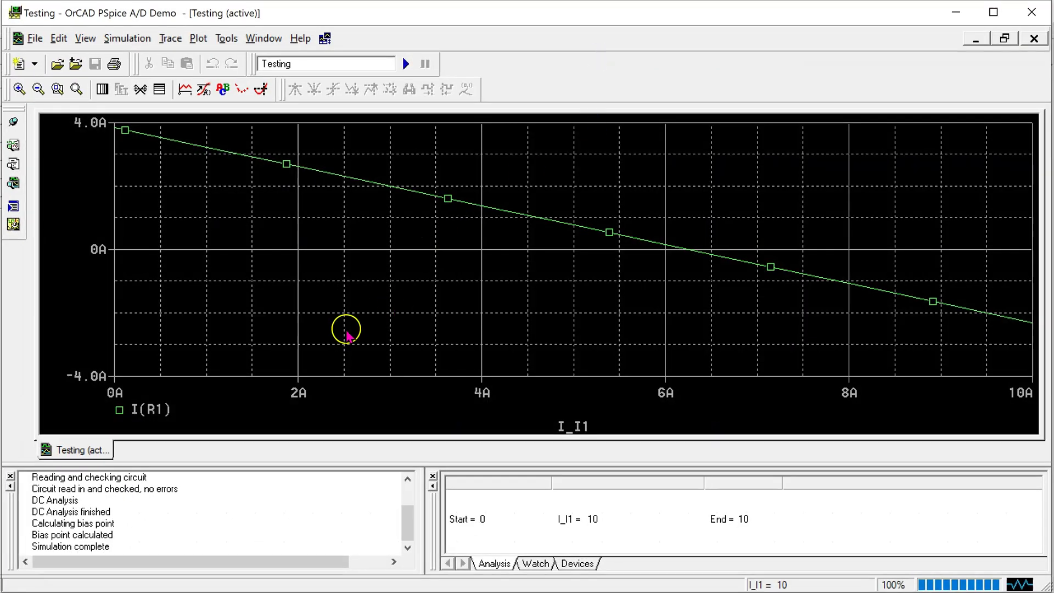
{"action": "left_click", "coordinate": [206, 145]}
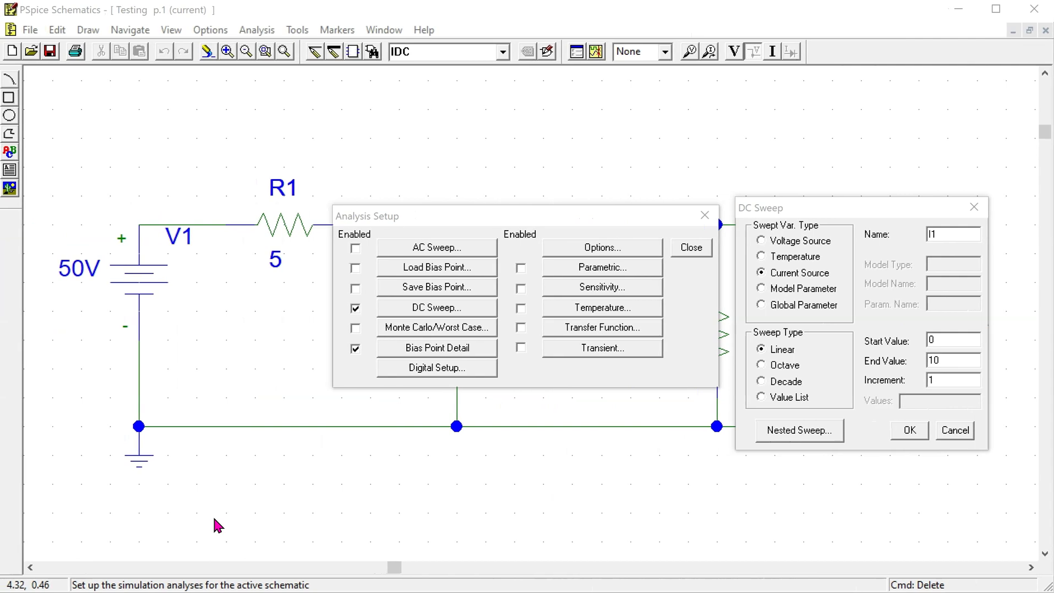
Step: Change the DC sweep's swept variable type to Global Parameter and close the analysis setup
{"action": "left_click", "coordinate": [291, 233]}
{"action": "left_click", "coordinate": [762, 306]}
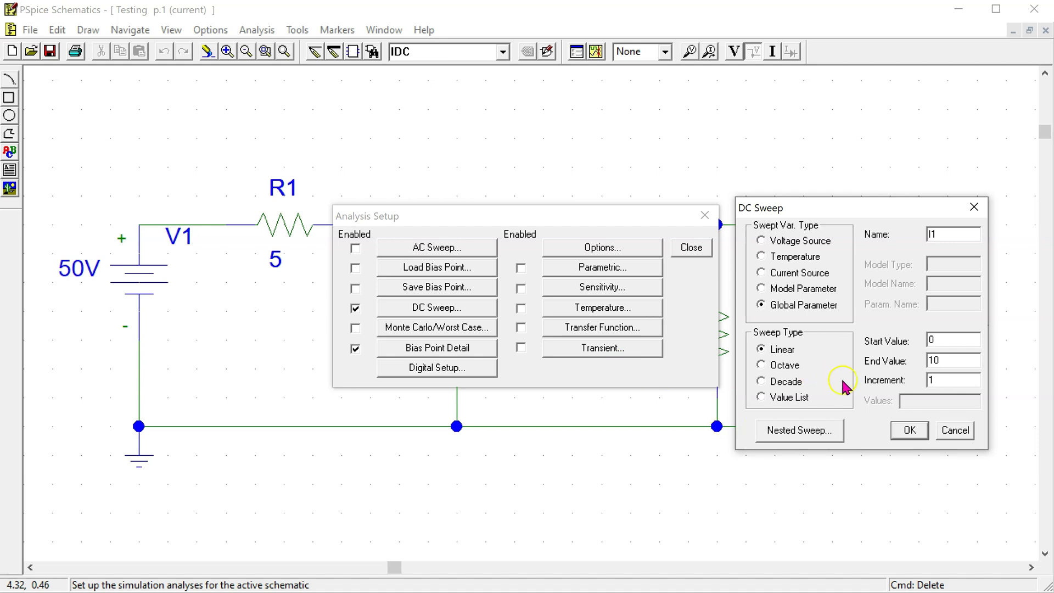
{"action": "left_click", "coordinate": [905, 431]}
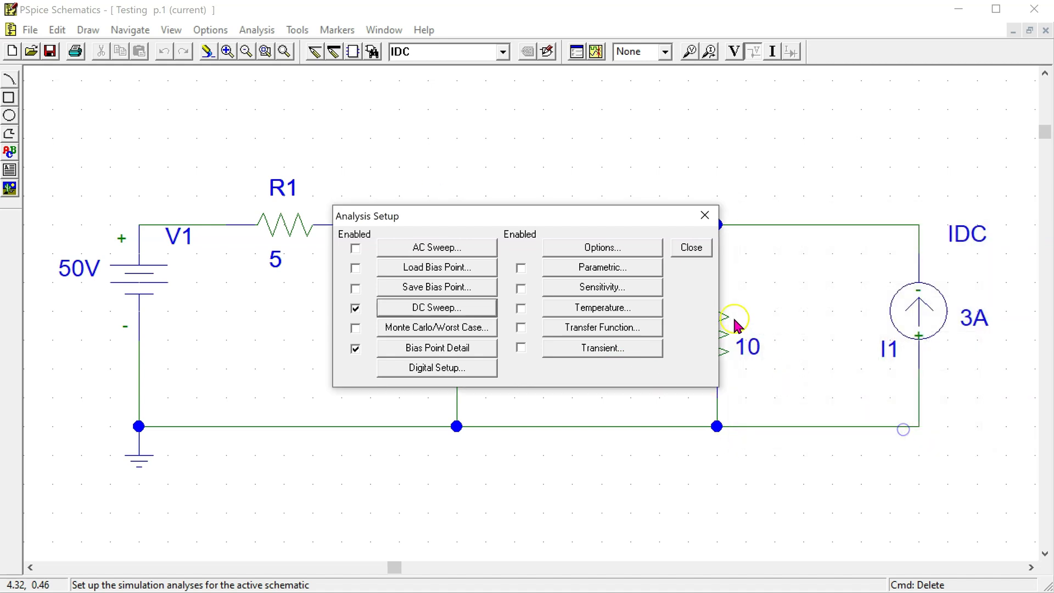
{"action": "left_click", "coordinate": [690, 246]}
Step: Set resistor R1's value to the parameter {R_val}
{"action": "double_click", "coordinate": [275, 259]}
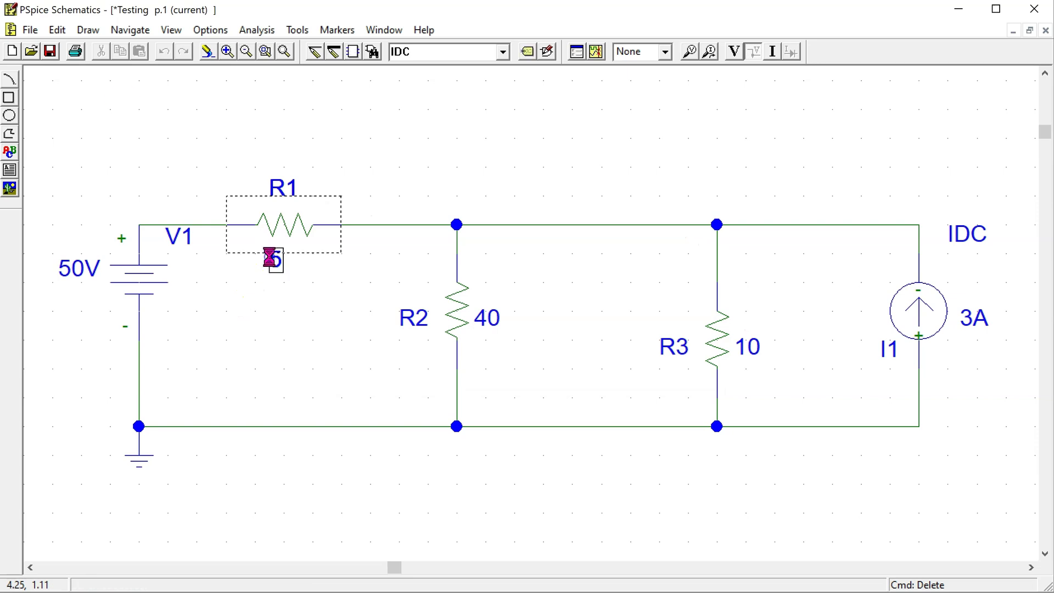
{"action": "left_click", "coordinate": [603, 259]}
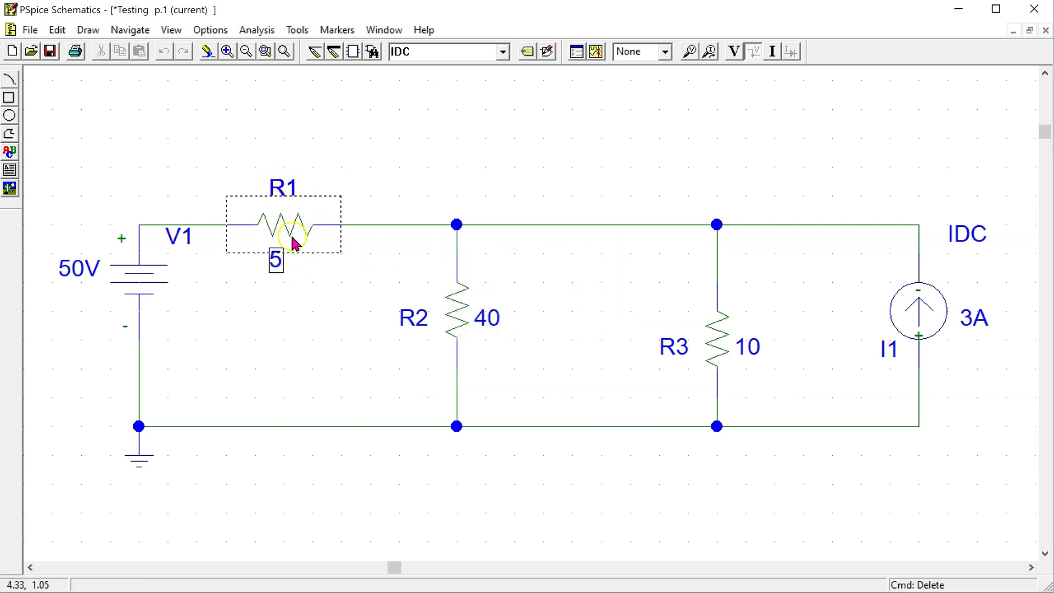
{"action": "double_click", "coordinate": [277, 262]}
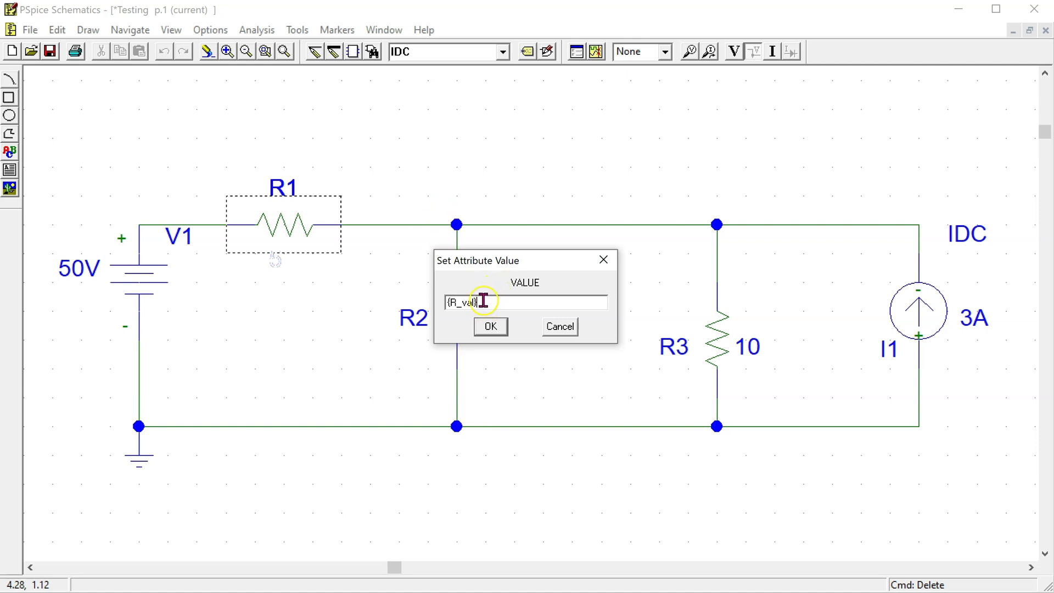
{"action": "left_click", "coordinate": [491, 328]}
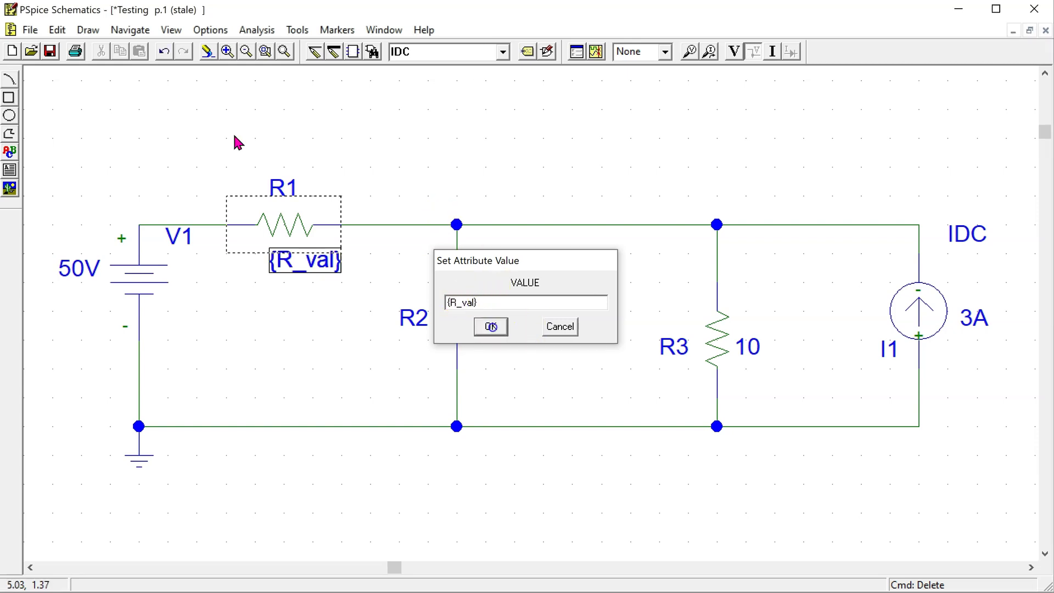
{"action": "left_click", "coordinate": [299, 316]}
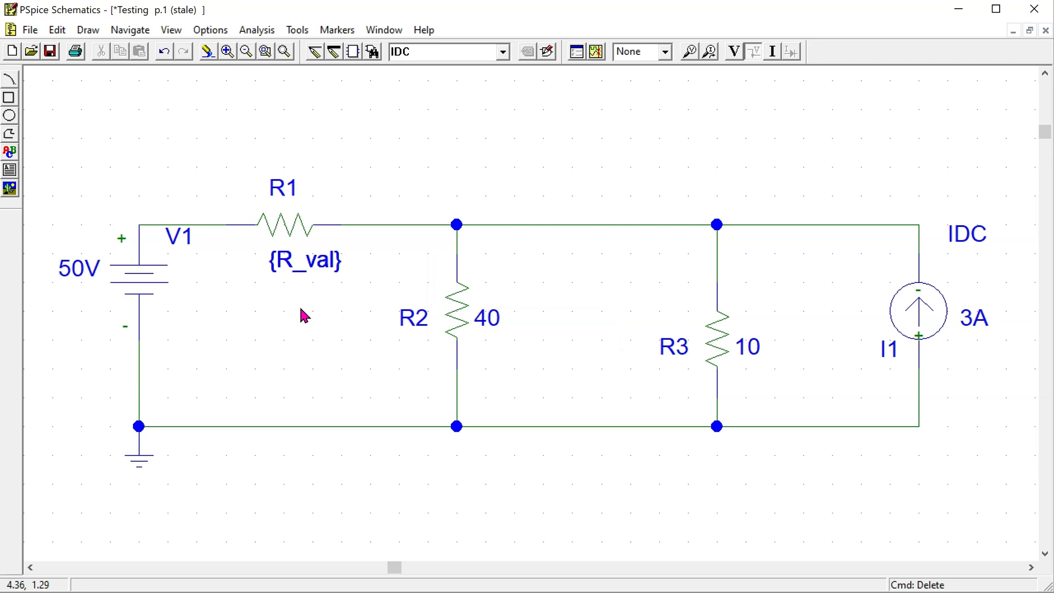
Step: Place a PARAM part below the circuit, to the right of the ground symbol
{"action": "left_click", "coordinate": [97, 30]}
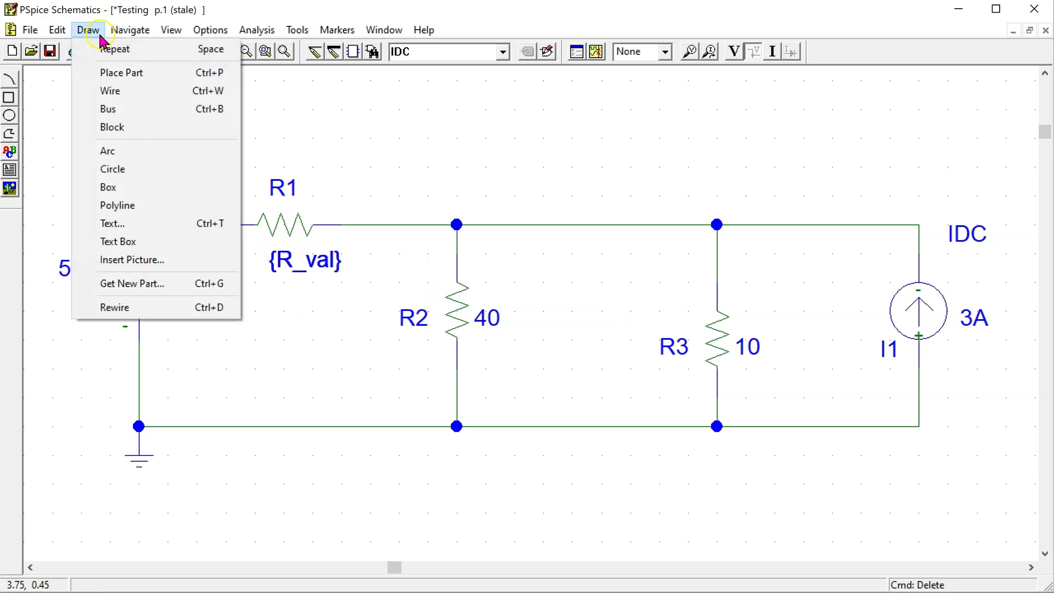
{"action": "left_click", "coordinate": [144, 285]}
{"action": "type", "text": "para"}
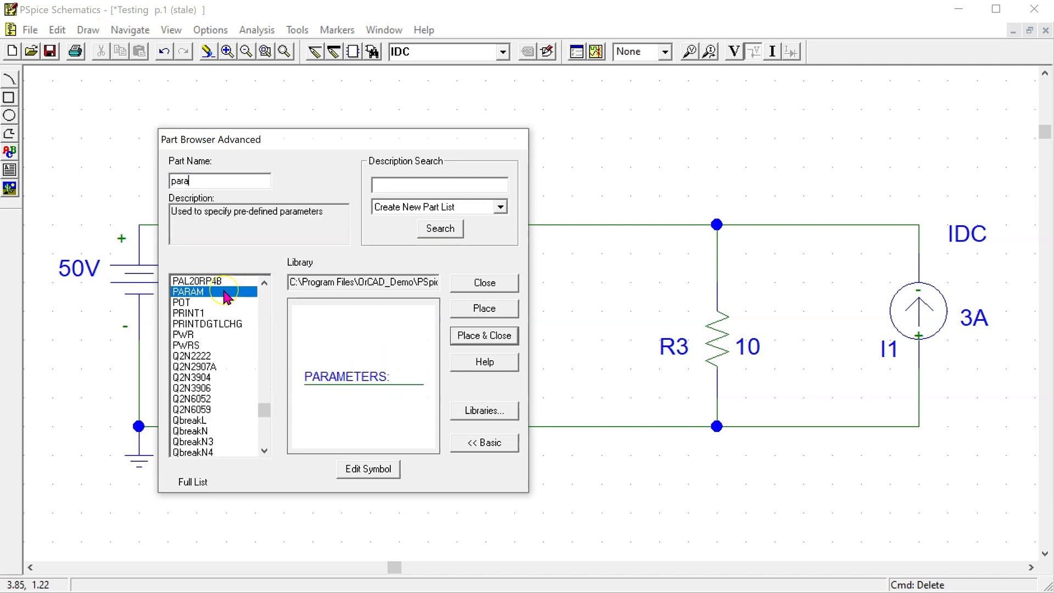
{"action": "left_click", "coordinate": [191, 295]}
{"action": "left_click", "coordinate": [486, 336]}
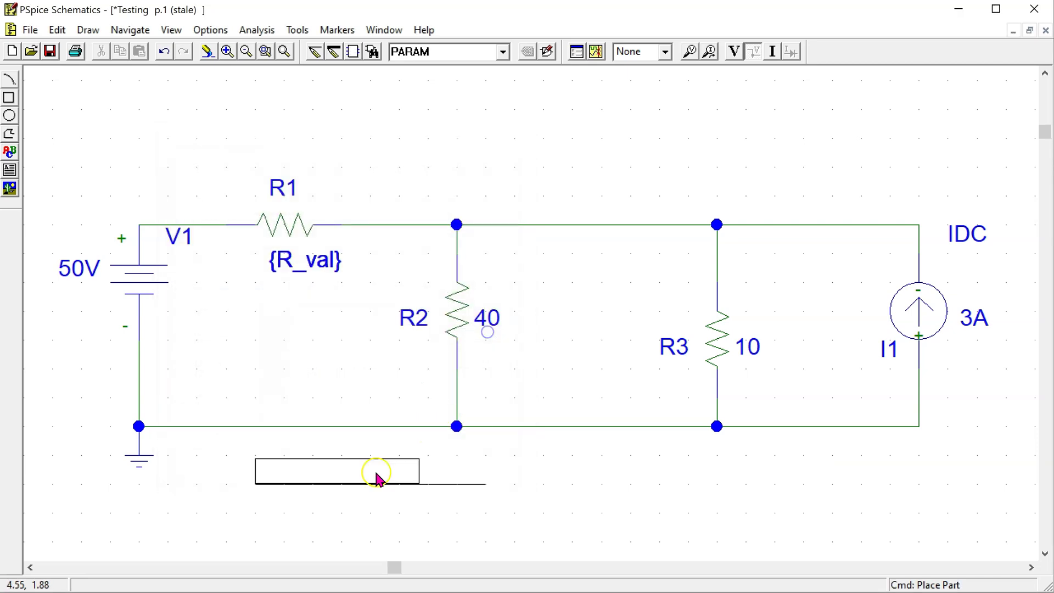
{"action": "left_click", "coordinate": [329, 501]}
{"action": "right_click", "coordinate": [577, 486]}
Step: Set the PARAM part's NAME1 attribute to R_val
{"action": "double_click", "coordinate": [348, 504]}
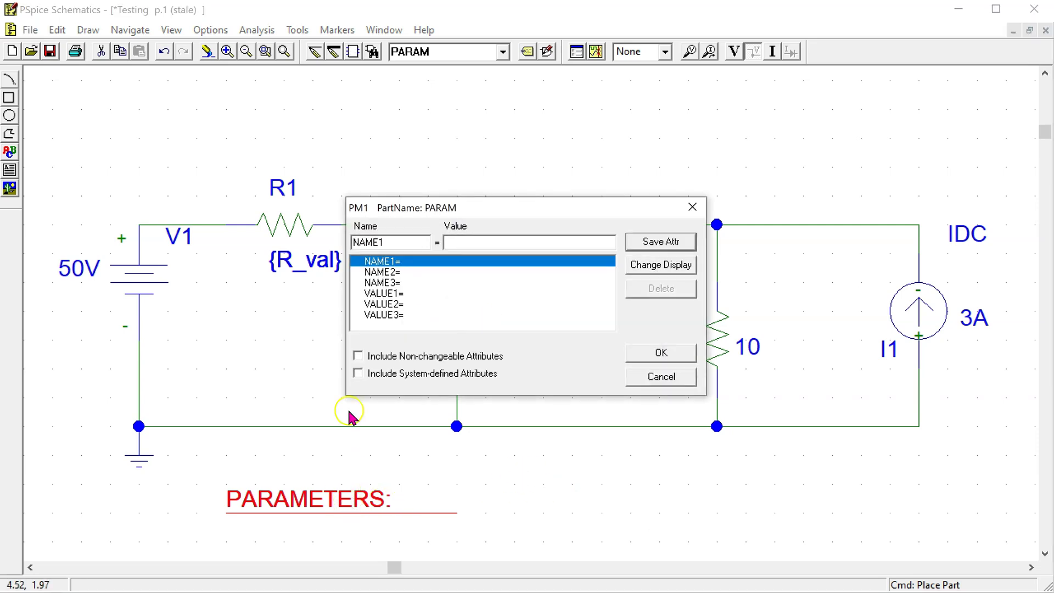
{"action": "left_click", "coordinate": [465, 245]}
{"action": "left_click_drag", "start_coordinate": [513, 207], "coordinate": [591, 215]}
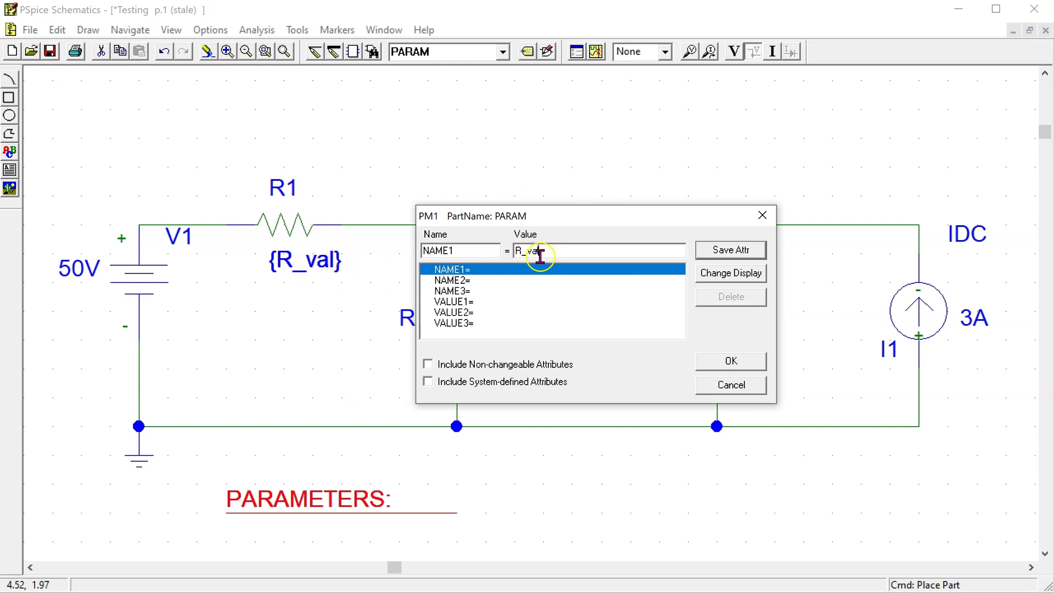
{"action": "left_click", "coordinate": [733, 251]}
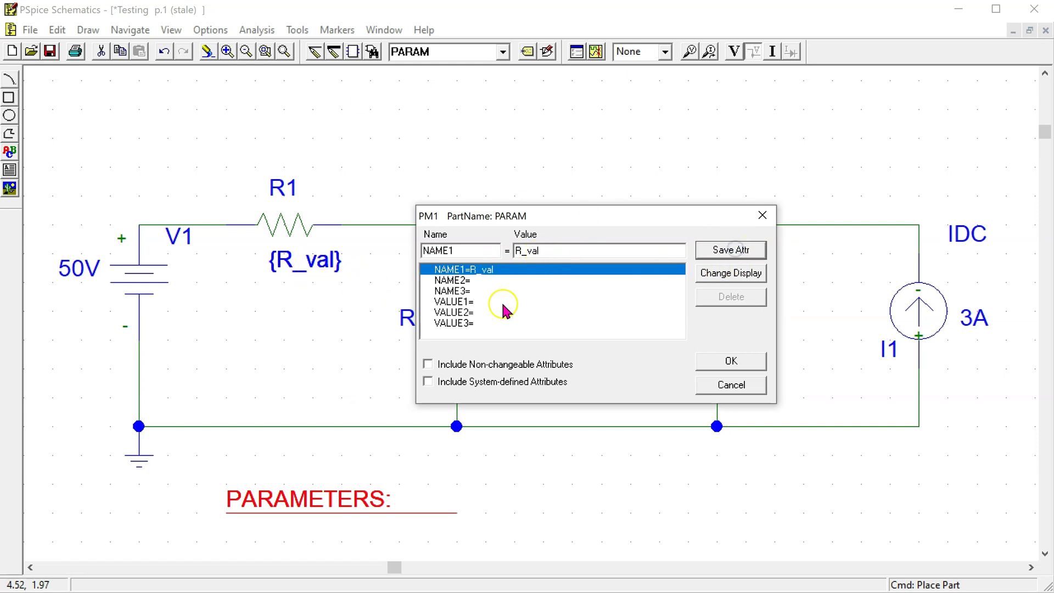
Step: Set the PARAM part's VALUE1 attribute to 5, displaying both name and value on the schematic
{"action": "left_click", "coordinate": [471, 302]}
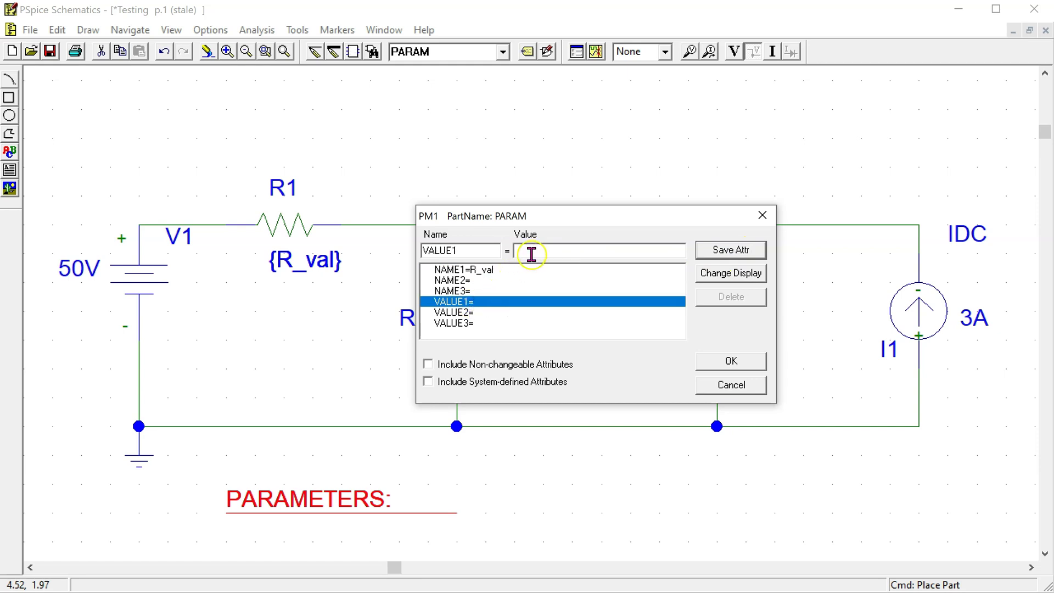
{"action": "type", "text": "5"}
{"action": "left_click", "coordinate": [727, 277]}
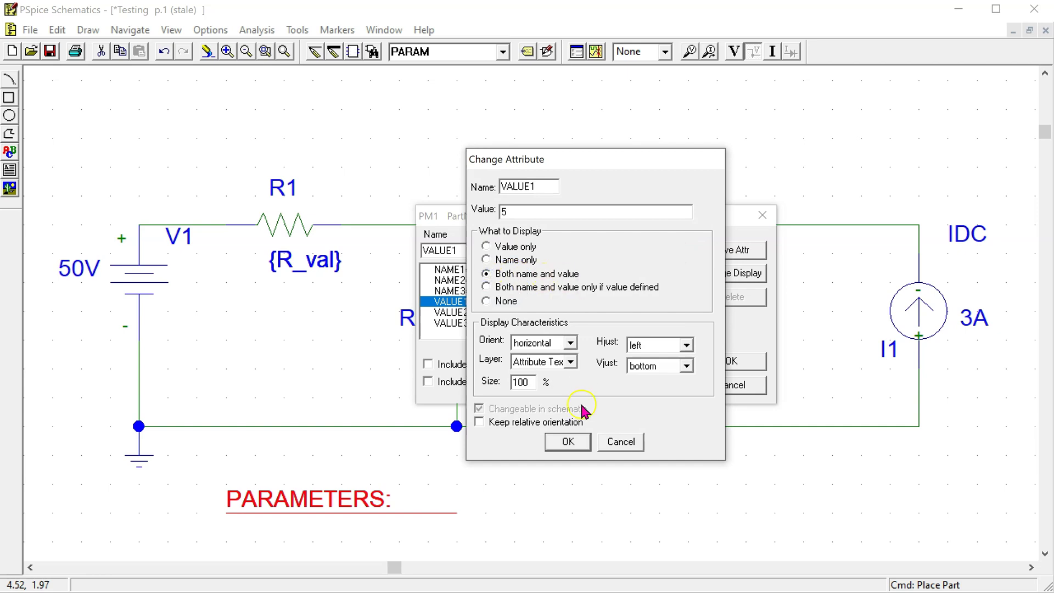
{"action": "left_click", "coordinate": [567, 444]}
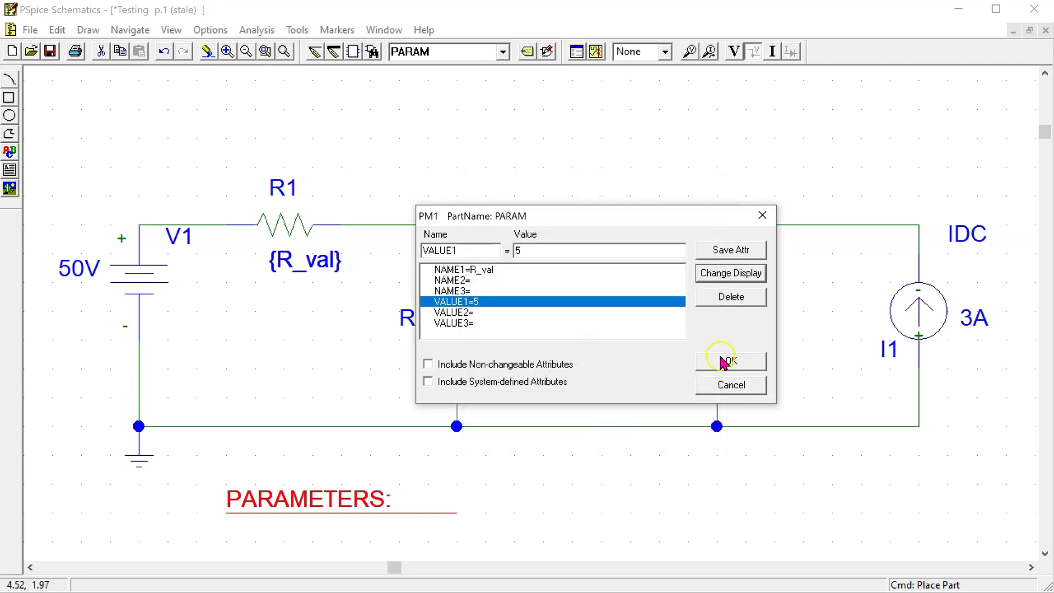
{"action": "left_click", "coordinate": [727, 359]}
{"action": "left_click", "coordinate": [590, 490]}
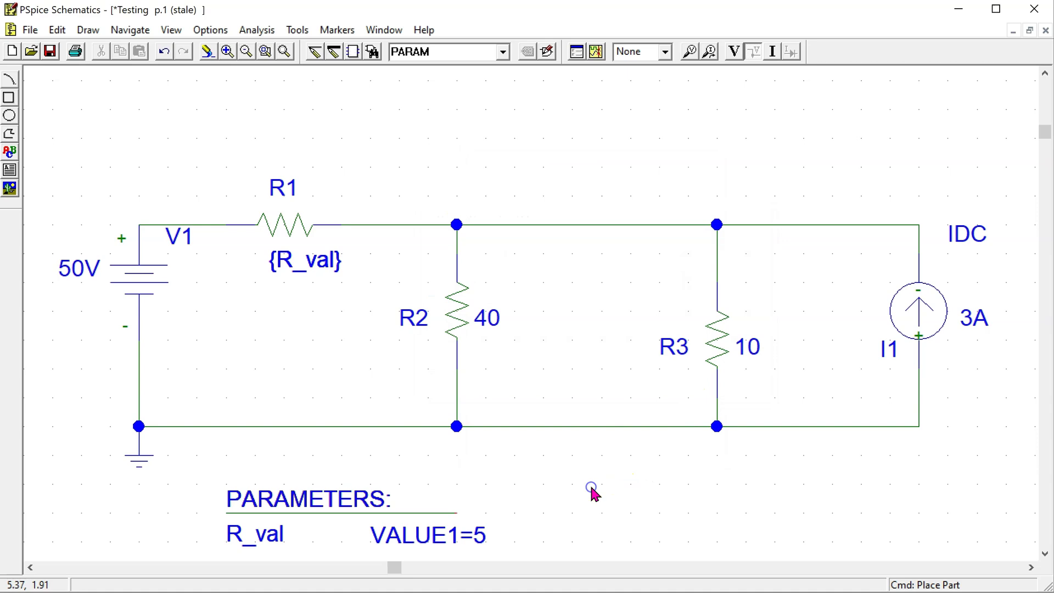
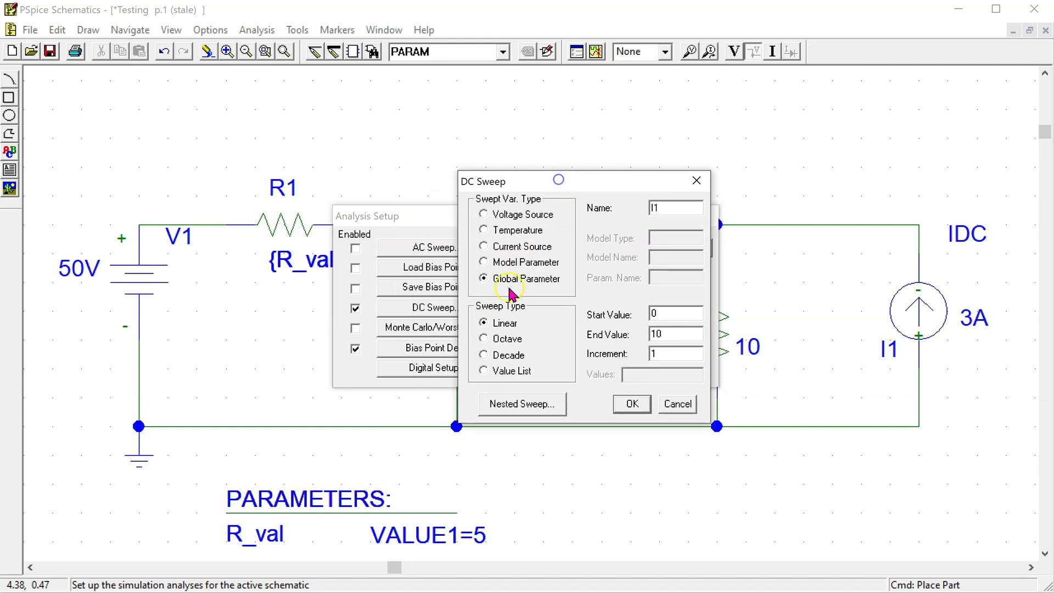
Step: Configure the DC sweep of global parameter R_val from 1 to 100 in increments of 10, and save the schematic
{"action": "left_click", "coordinate": [666, 209]}
{"action": "type", "text": "R_val"}
{"action": "double_click", "coordinate": [652, 314]}
{"action": "type", "text": "1"}
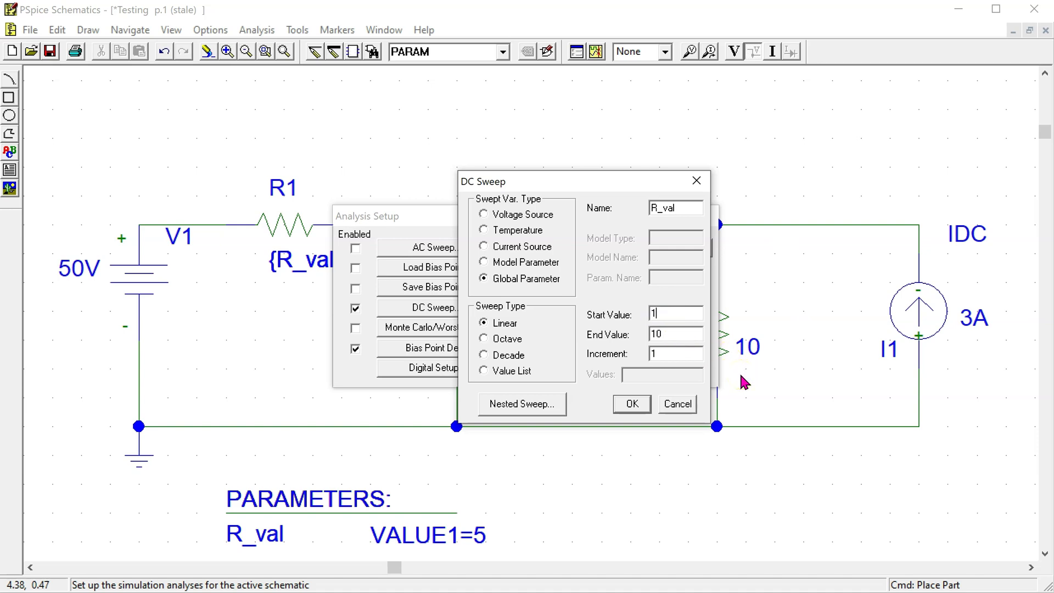
{"action": "left_click", "coordinate": [669, 335]}
{"action": "type", "text": "0"}
{"action": "left_click", "coordinate": [672, 356]}
{"action": "type", "text": "0"}
{"action": "left_click", "coordinate": [631, 402]}
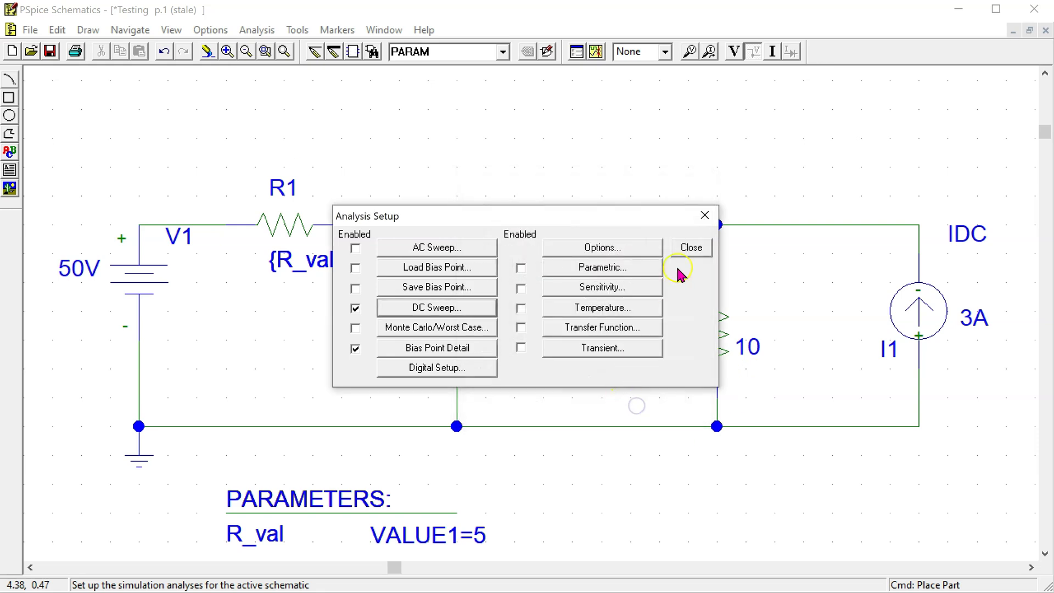
{"action": "key", "text": "Escape"}
{"action": "left_click", "coordinate": [50, 51]}
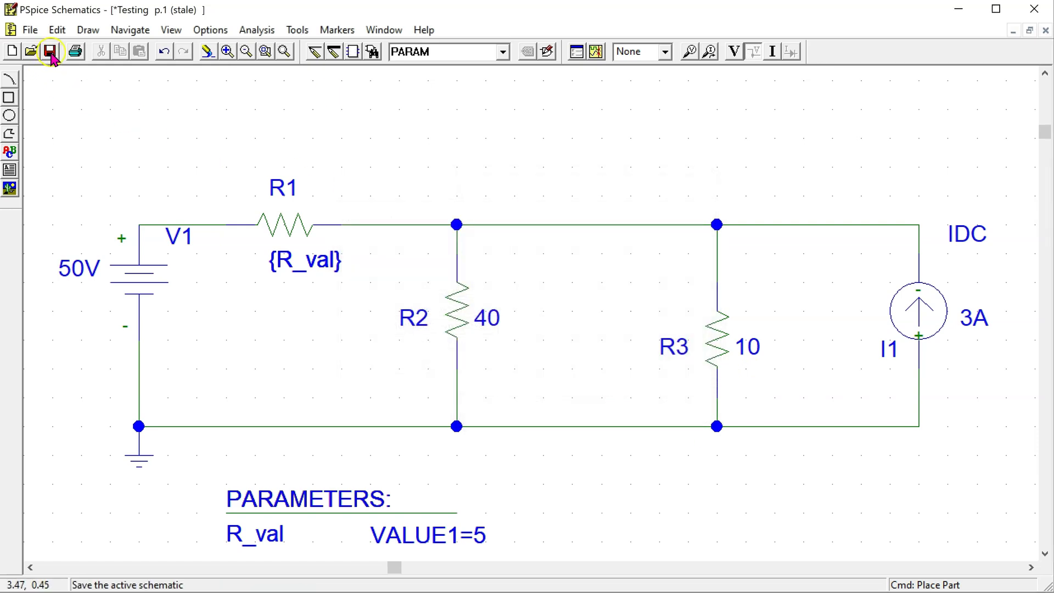
Step: Place a voltage marker at the node between R1 and R2 and simulate to plot its voltage against R_val
{"action": "left_click", "coordinate": [690, 53]}
{"action": "left_click", "coordinate": [460, 218]}
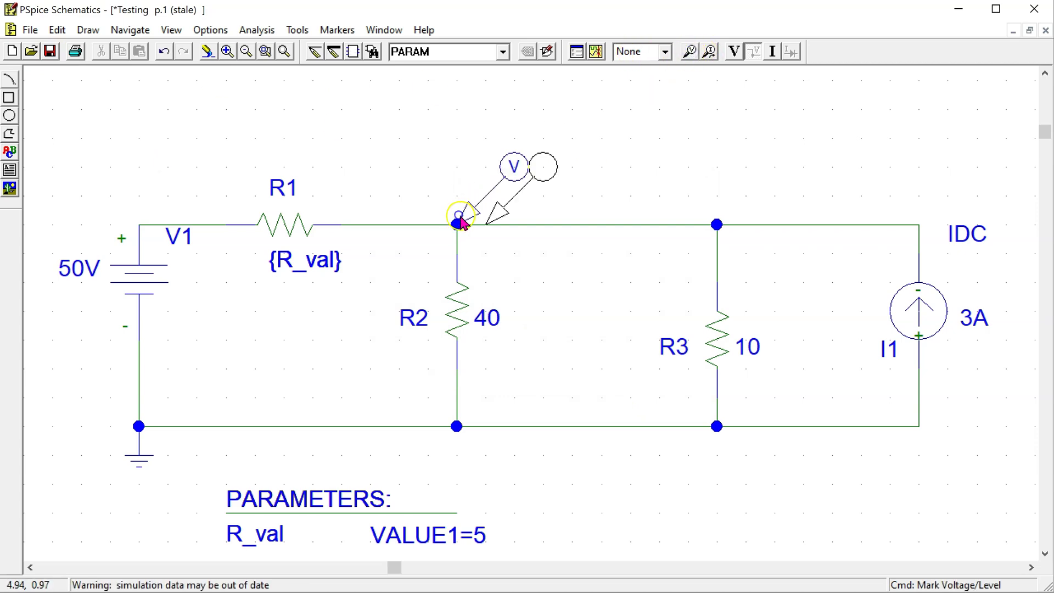
{"action": "right_click", "coordinate": [673, 108]}
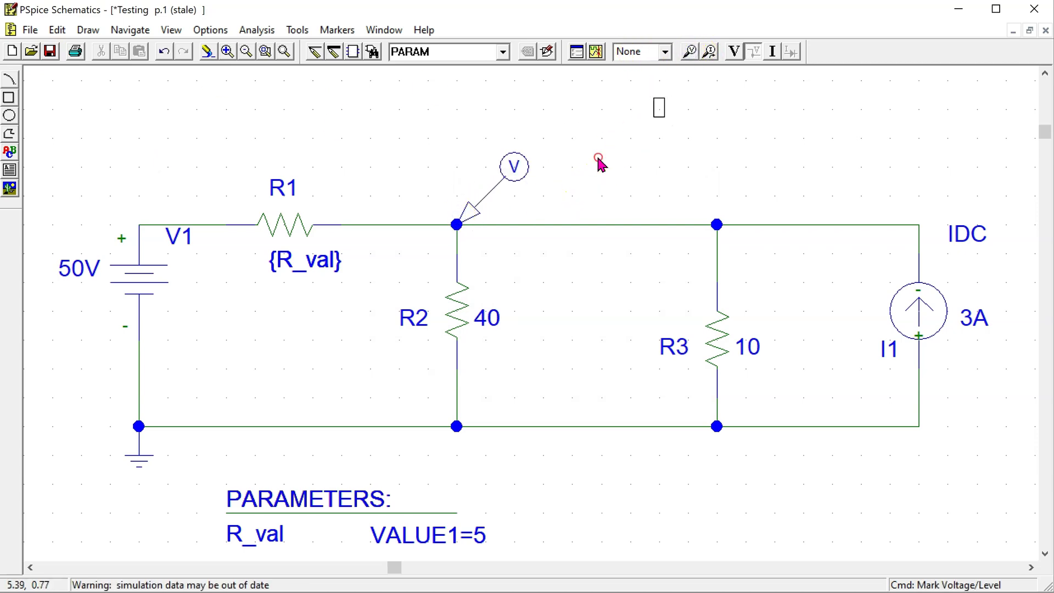
{"action": "left_click", "coordinate": [511, 176]}
{"action": "left_click", "coordinate": [577, 202]}
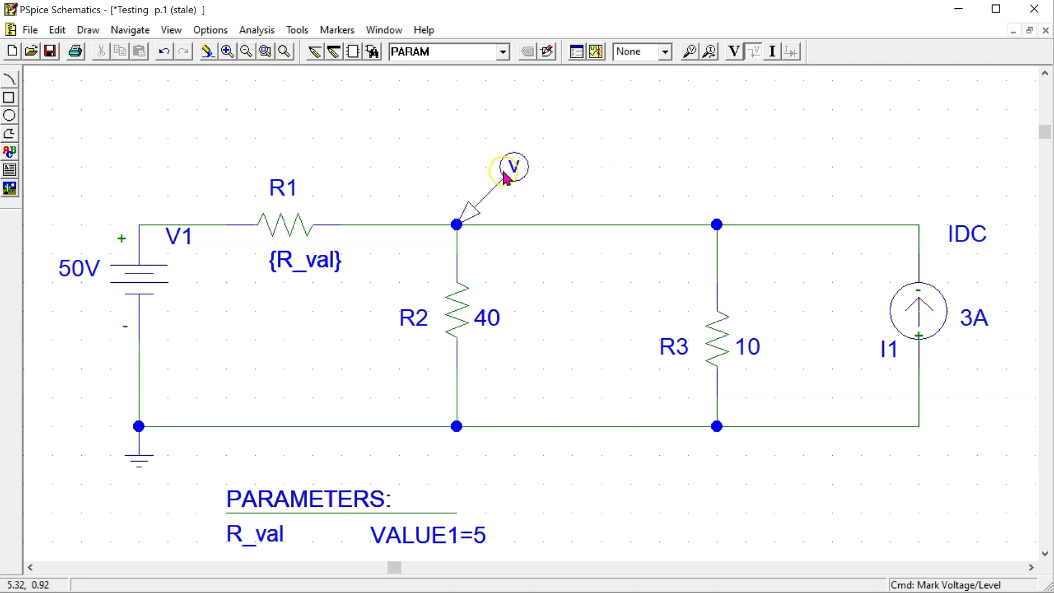
{"action": "left_click", "coordinate": [596, 51]}
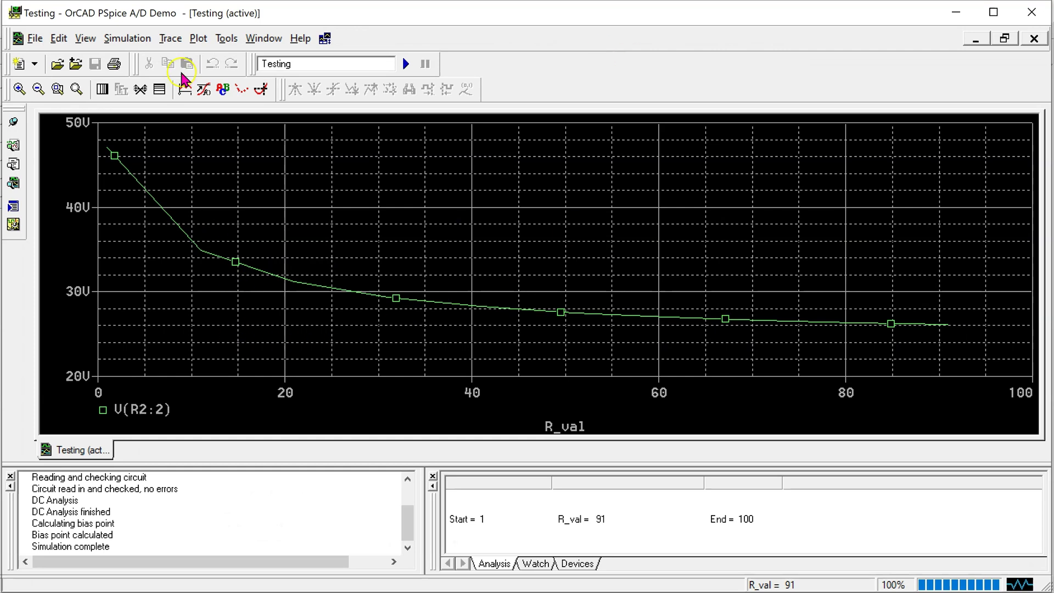
Step: Trace the V(R2:2) curve with the probe cursor to read the node voltage at different R_val values
{"action": "left_click", "coordinate": [261, 89]}
{"action": "left_click", "coordinate": [202, 279]}
{"action": "left_click_drag", "start_coordinate": [202, 278], "coordinate": [346, 334]}
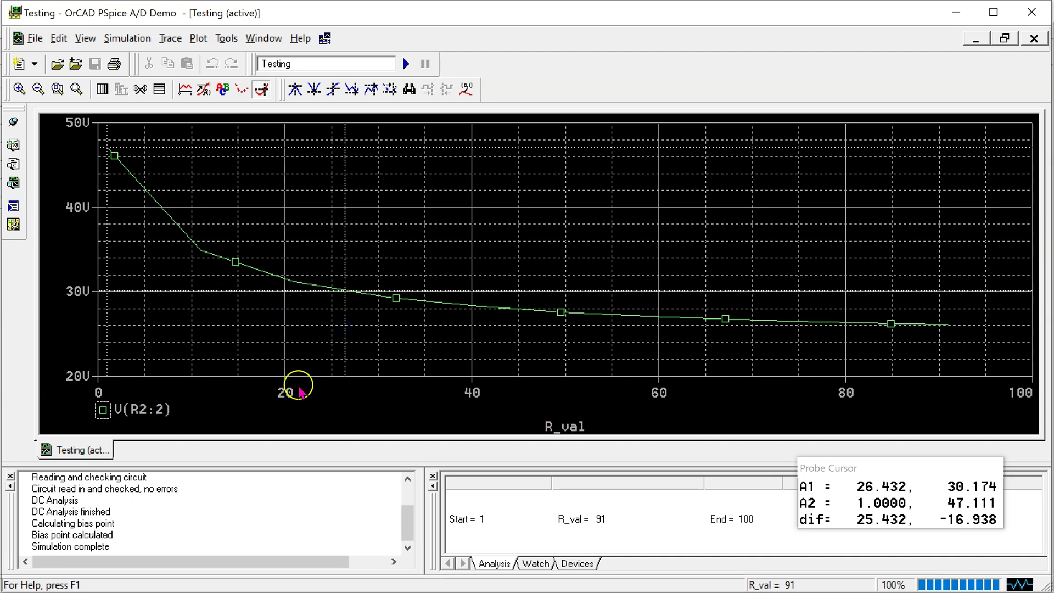
{"action": "left_click", "coordinate": [110, 387]}
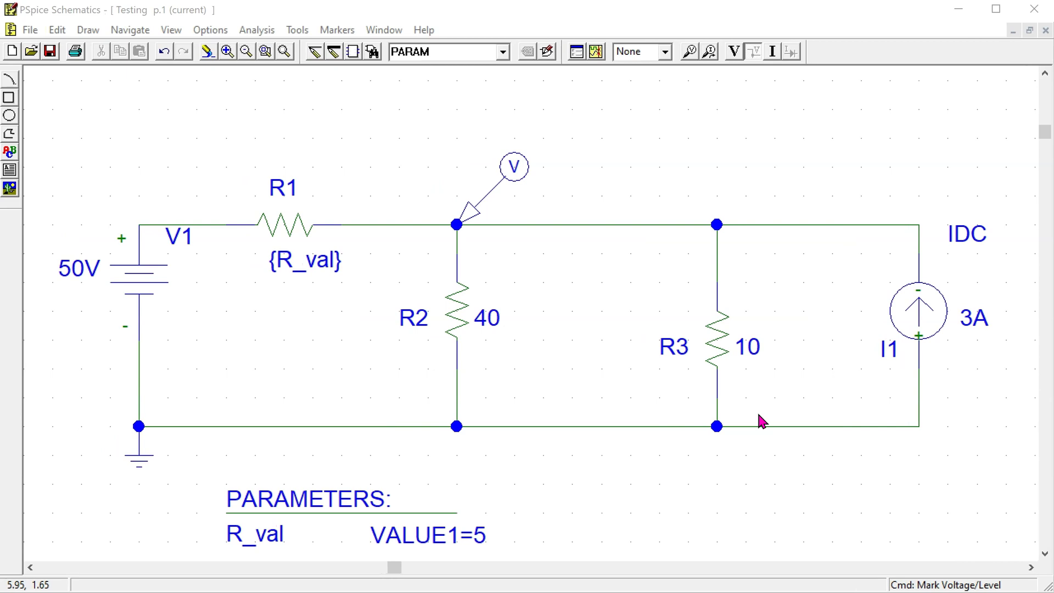
Step: Nest a linear voltage source sweep of V1 from 50 to 100 in increments of 25 within the R_val sweep, and simulate
{"action": "left_click", "coordinate": [254, 31]}
{"action": "left_click", "coordinate": [283, 109]}
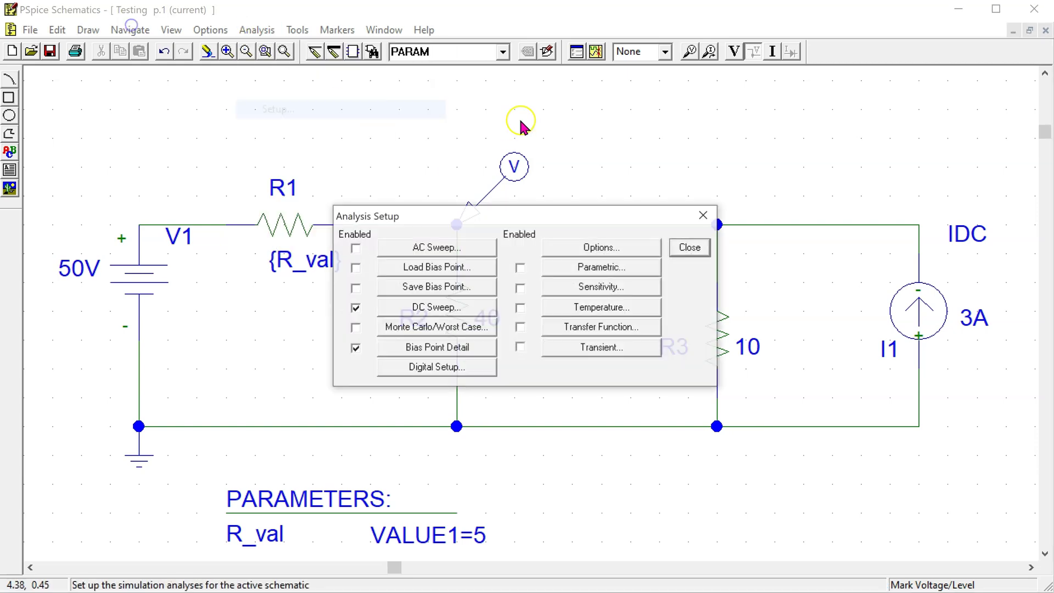
{"action": "left_click", "coordinate": [446, 307]}
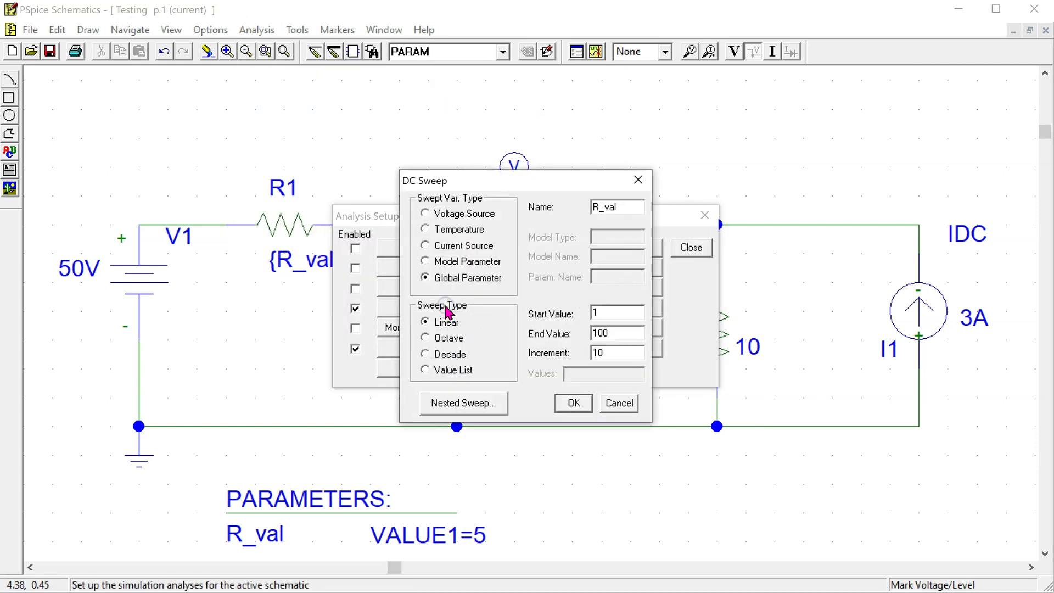
{"action": "left_click", "coordinate": [590, 208]}
{"action": "left_click", "coordinate": [284, 192]}
{"action": "left_click", "coordinate": [476, 404]}
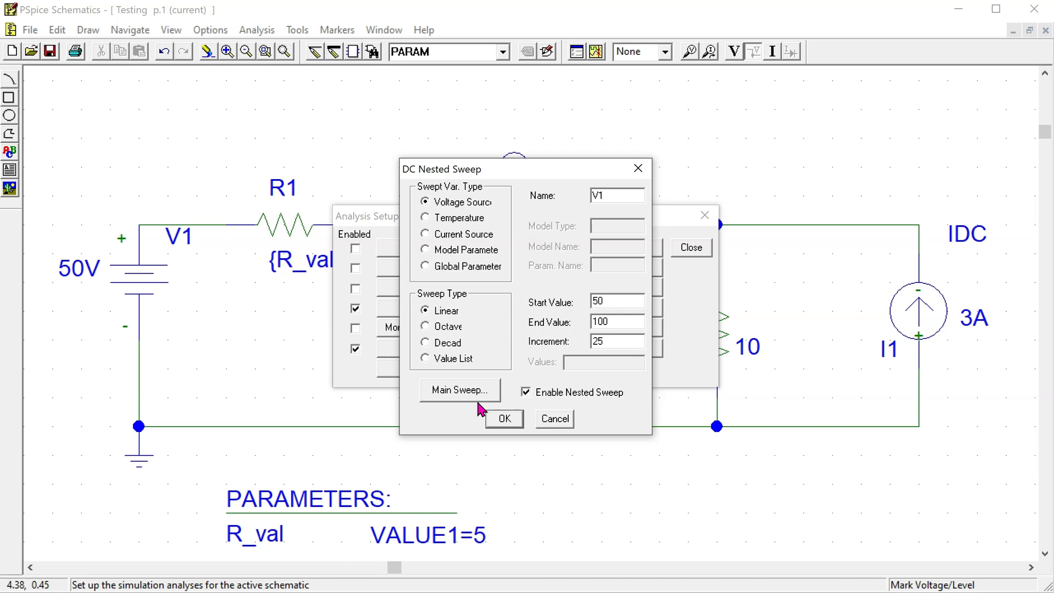
{"action": "left_click", "coordinate": [446, 207]}
{"action": "left_click", "coordinate": [613, 339]}
{"action": "left_click", "coordinate": [504, 419]}
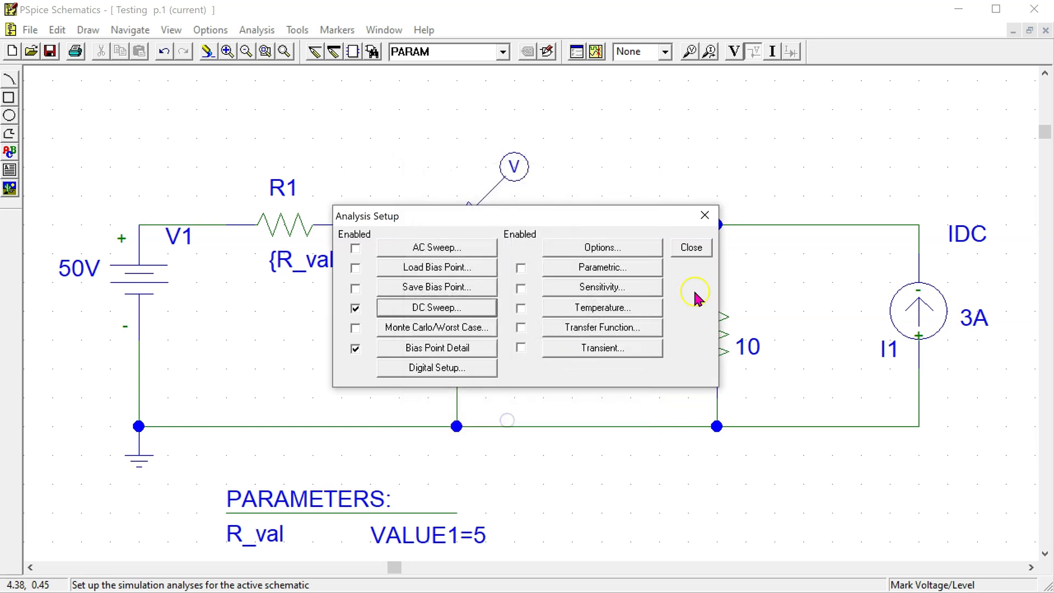
{"action": "left_click", "coordinate": [693, 248]}
{"action": "left_click", "coordinate": [49, 51]}
{"action": "left_click", "coordinate": [596, 52]}
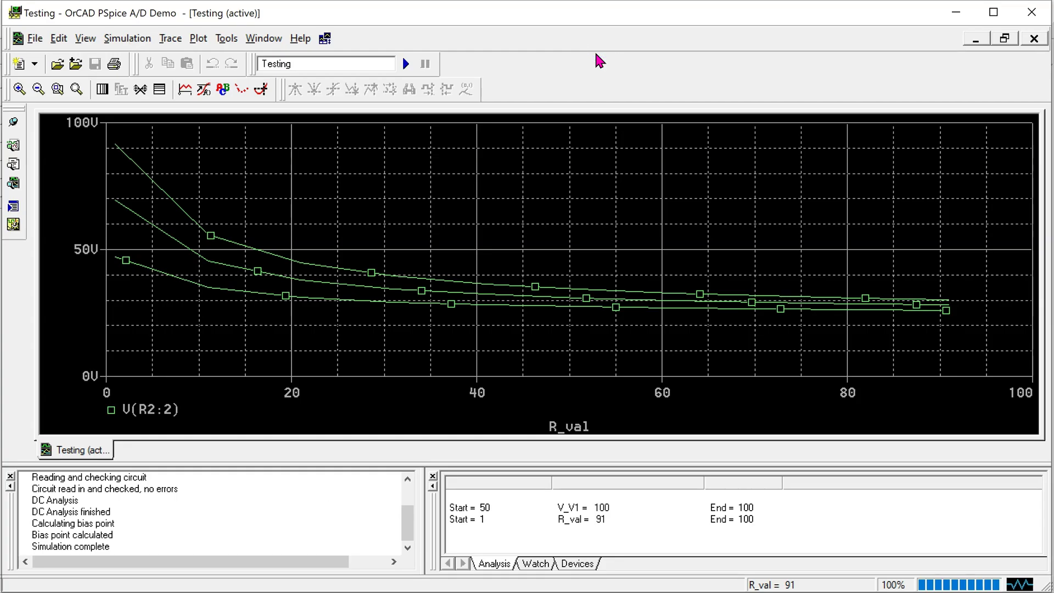
Step: Use the probe cursor to read points on the family of V(R2:2) curves from the nested sweep
{"action": "left_click", "coordinate": [262, 90]}
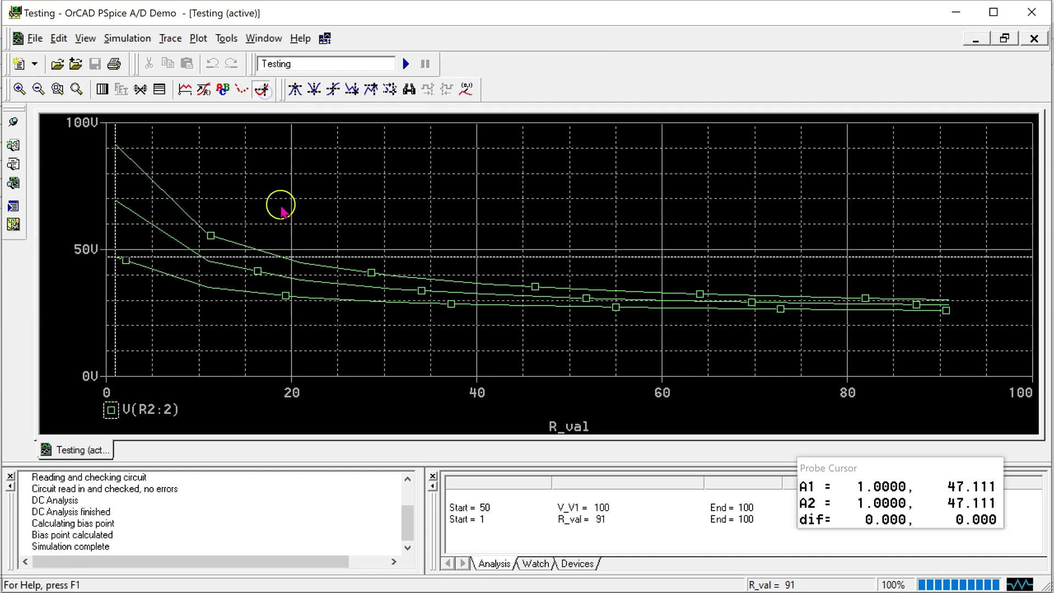
{"action": "left_click", "coordinate": [324, 195]}
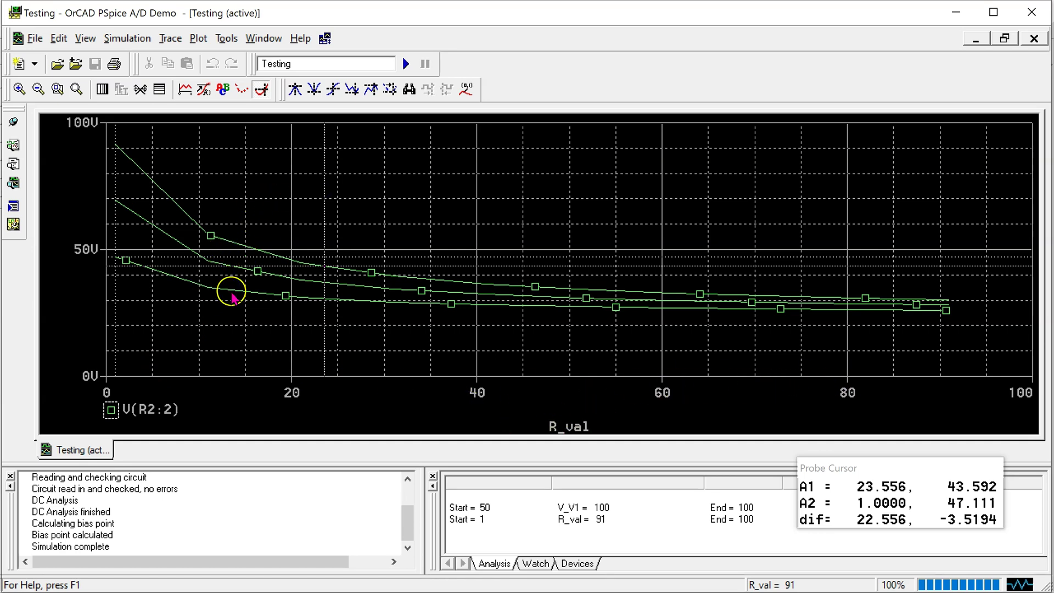
{"action": "left_click", "coordinate": [237, 342]}
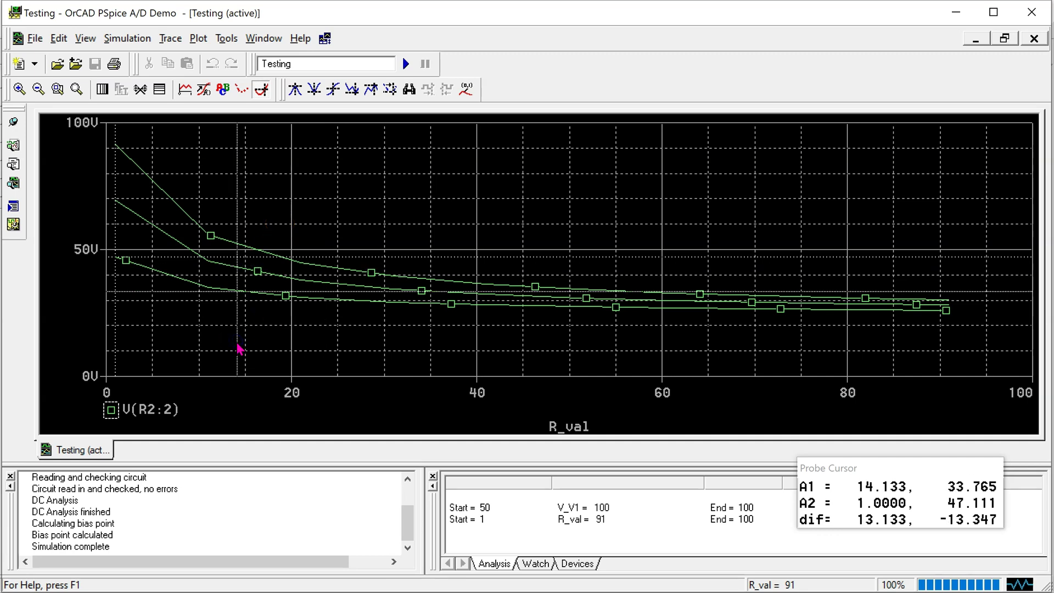